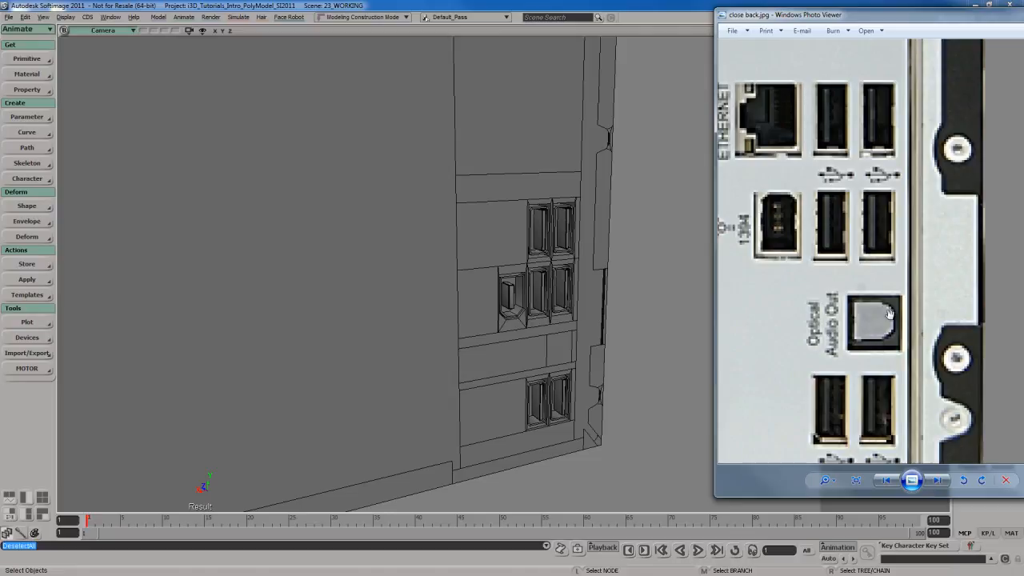
Step: Compare the port reference photo, then select the polymsh port panel and show its Ethernet area in the front view
{"action": "left_click_drag", "start_coordinate": [803, 275], "coordinate": [835, 330]}
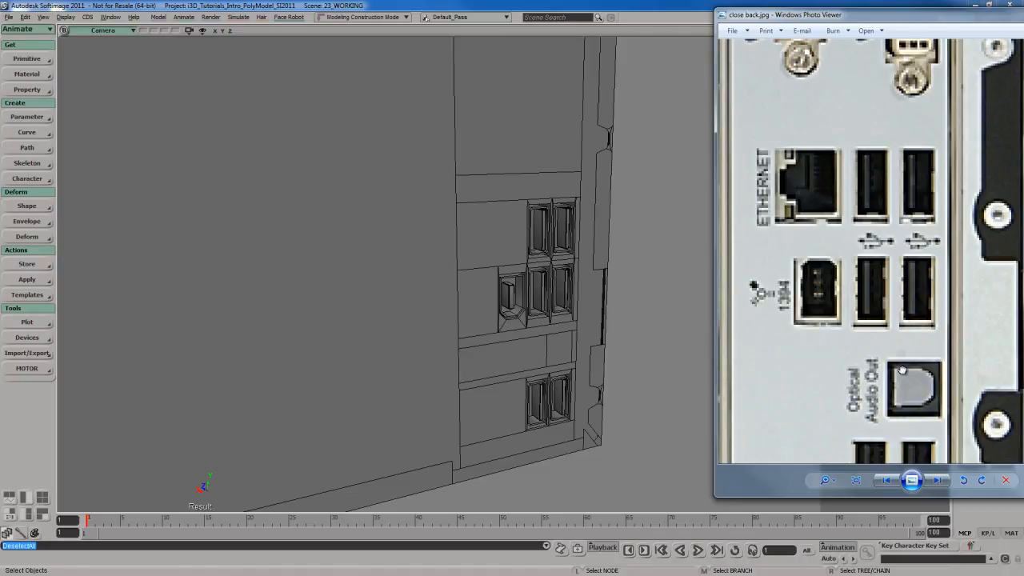
{"action": "left_click_drag", "start_coordinate": [902, 368], "coordinate": [902, 383]}
{"action": "left_click", "coordinate": [553, 238]}
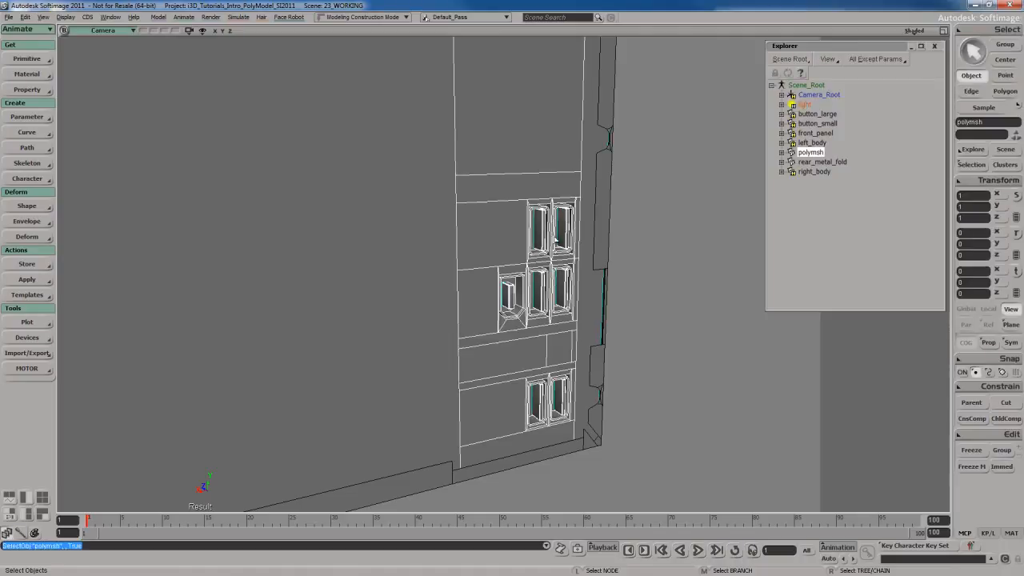
{"action": "key", "text": "s"}
{"action": "left_click_drag", "start_coordinate": [626, 224], "coordinate": [576, 244]}
{"action": "middle_click_drag", "start_coordinate": [576, 245], "coordinate": [528, 232]}
{"action": "key", "text": "F12"}
{"action": "key", "text": "F12"}
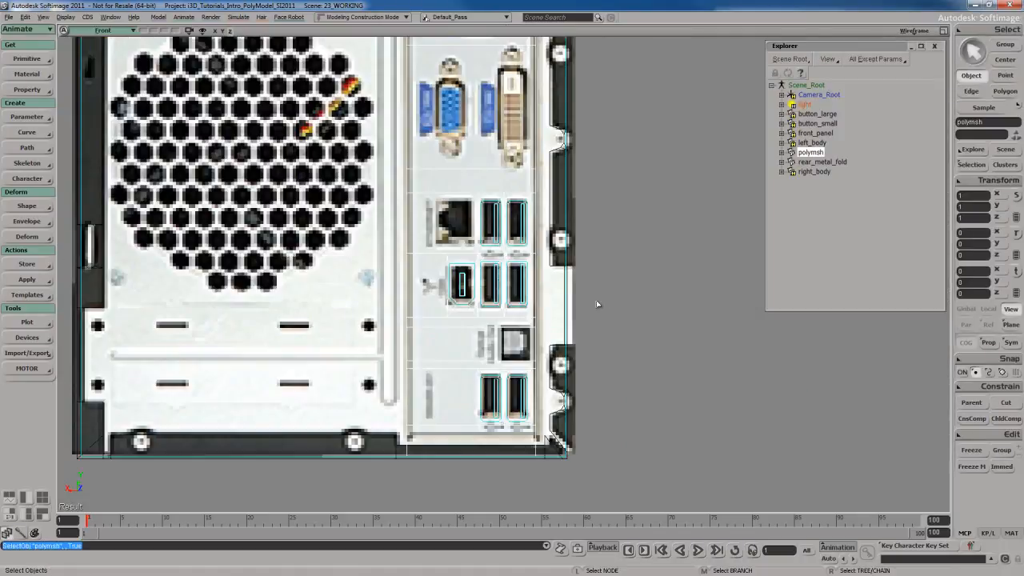
{"action": "scroll", "coordinate": [493, 276], "scroll_direction": "up", "scroll_amount": 5}
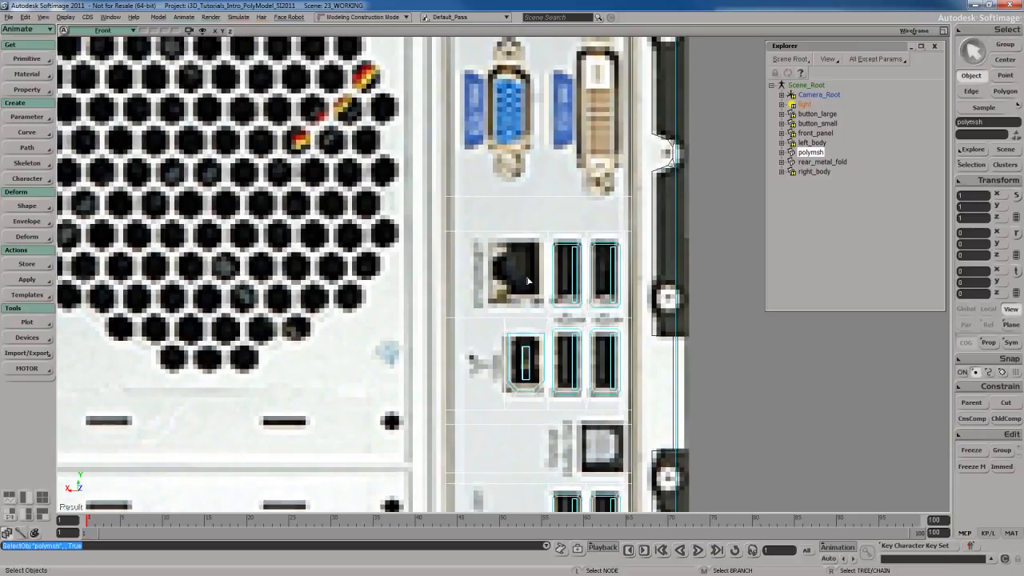
Step: Slice the polygon over the Ethernet port with two vertical knife cuts along the port's left and right sides
{"action": "key", "text": "y"}
{"action": "left_click", "coordinate": [527, 280]}
{"action": "scroll", "coordinate": [532, 272], "scroll_direction": "up", "scroll_amount": 4}
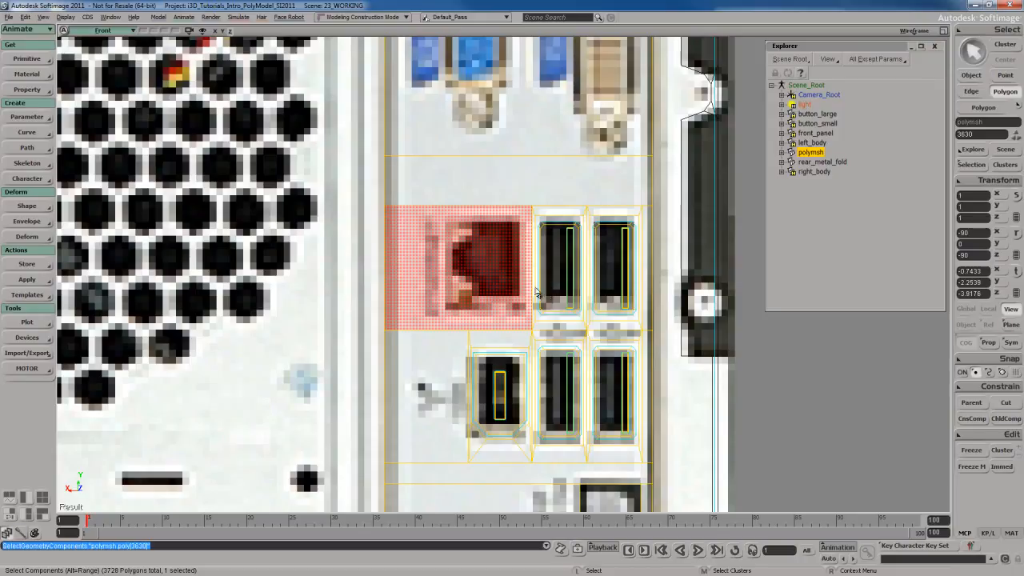
{"action": "key", "text": "shift+k"}
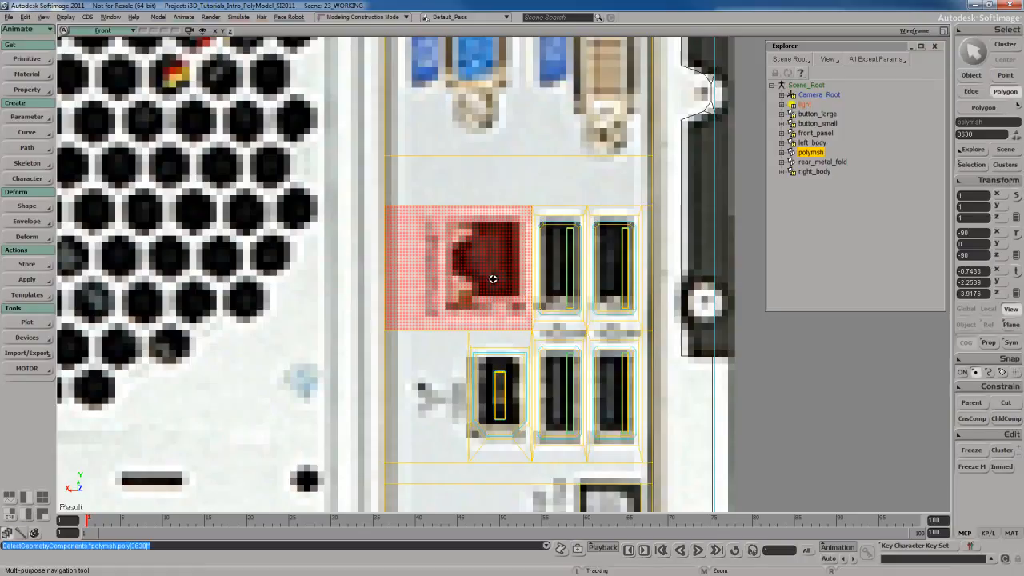
{"action": "key", "text": "s"}
{"action": "left_click_drag", "start_coordinate": [506, 273], "coordinate": [491, 274]}
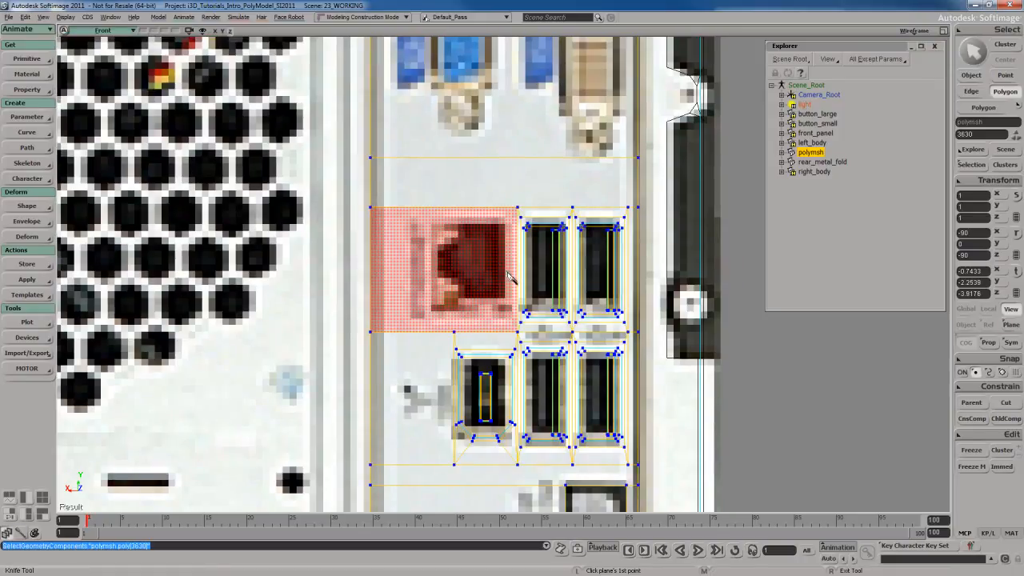
{"action": "left_click_drag", "start_coordinate": [509, 272], "coordinate": [483, 290]}
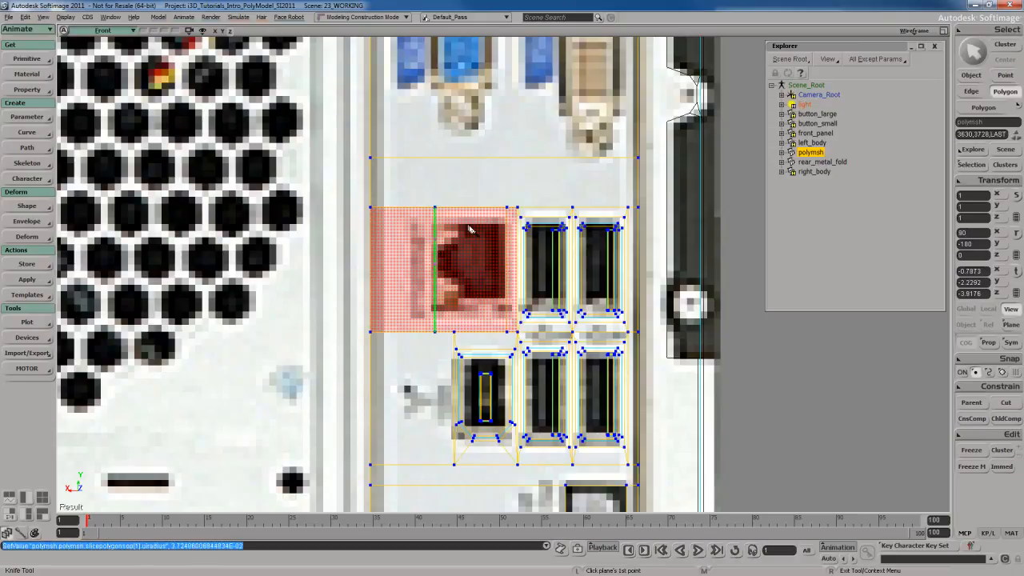
Step: Slice the middle Ethernet polygon with two horizontal knife cuts along the upper and lower edges of the port opening
{"action": "key", "text": "u"}
{"action": "left_click", "coordinate": [474, 272]}
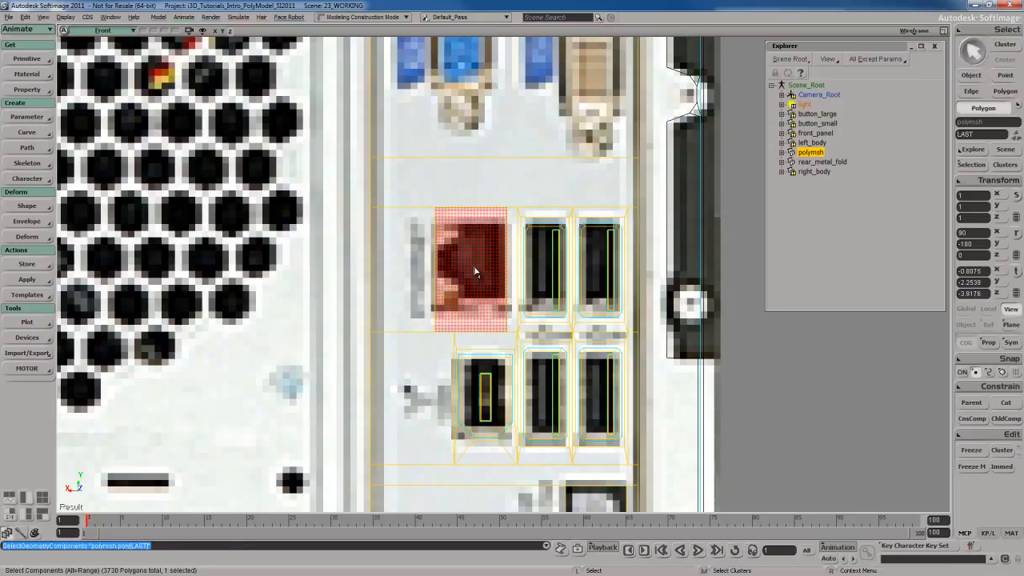
{"action": "key", "text": "shift+k"}
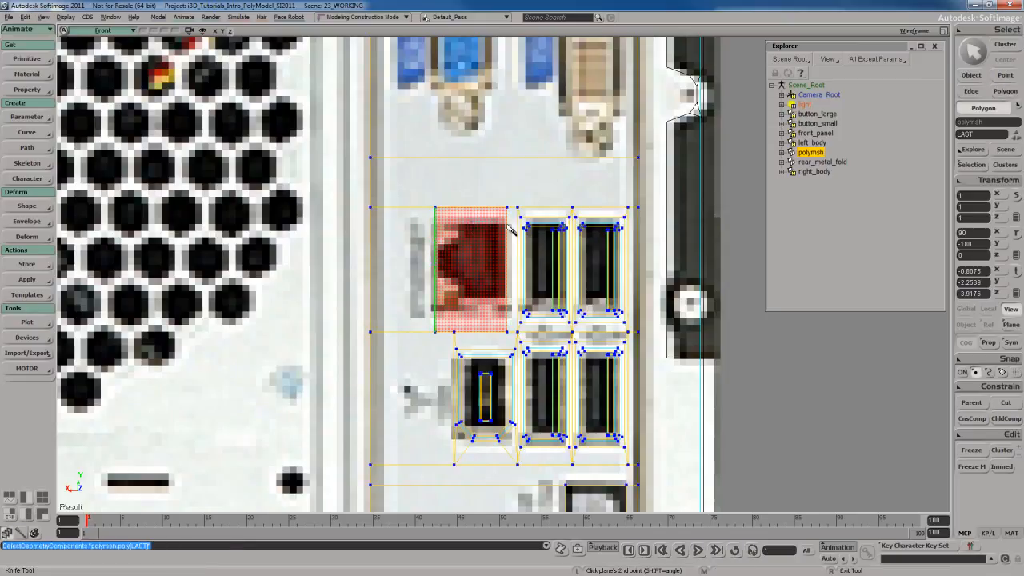
{"action": "left_click_drag", "start_coordinate": [476, 227], "coordinate": [509, 227]}
{"action": "left_click_drag", "start_coordinate": [480, 305], "coordinate": [499, 308]}
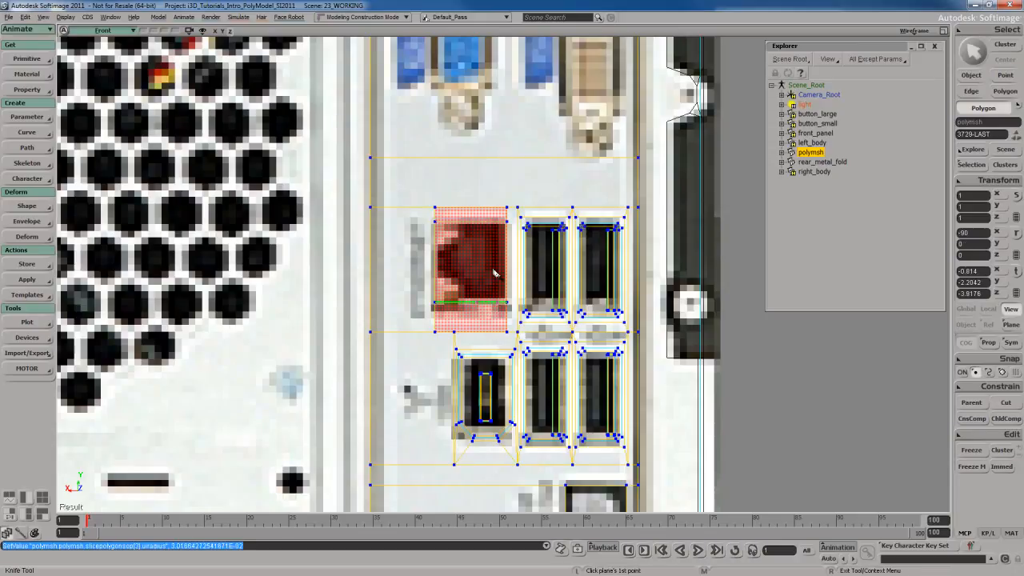
{"action": "right_click", "coordinate": [494, 273]}
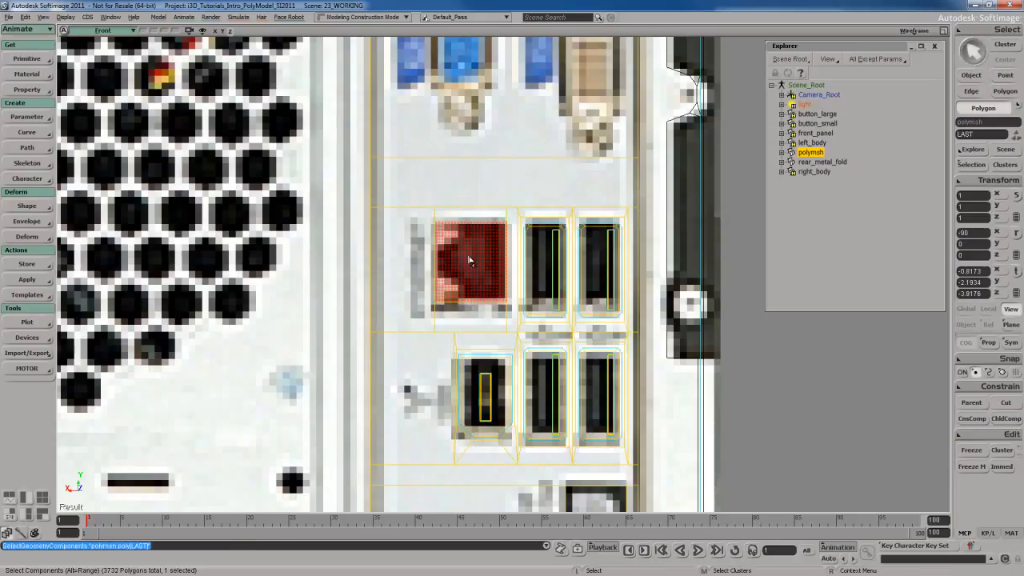
Step: Extrude the Ethernet opening polygon by duplicating it and offsetting it about 0.007 units along Z
{"action": "key", "text": "F12"}
{"action": "key", "text": "F12"}
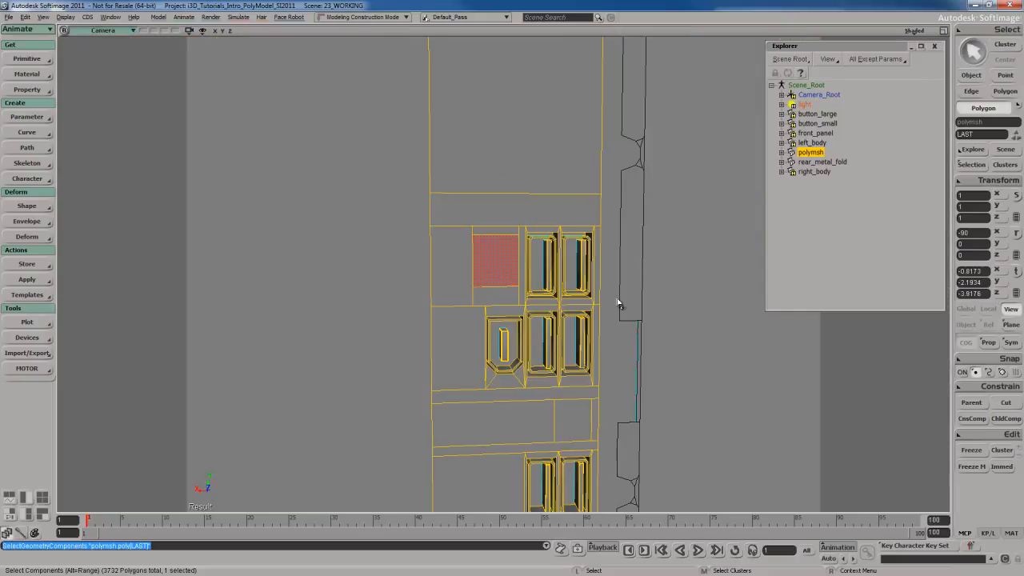
{"action": "key", "text": "s"}
{"action": "right_click_drag", "start_coordinate": [541, 288], "coordinate": [568, 293]}
{"action": "key", "text": "f"}
{"action": "scroll", "coordinate": [584, 275], "scroll_direction": "down", "scroll_amount": 5}
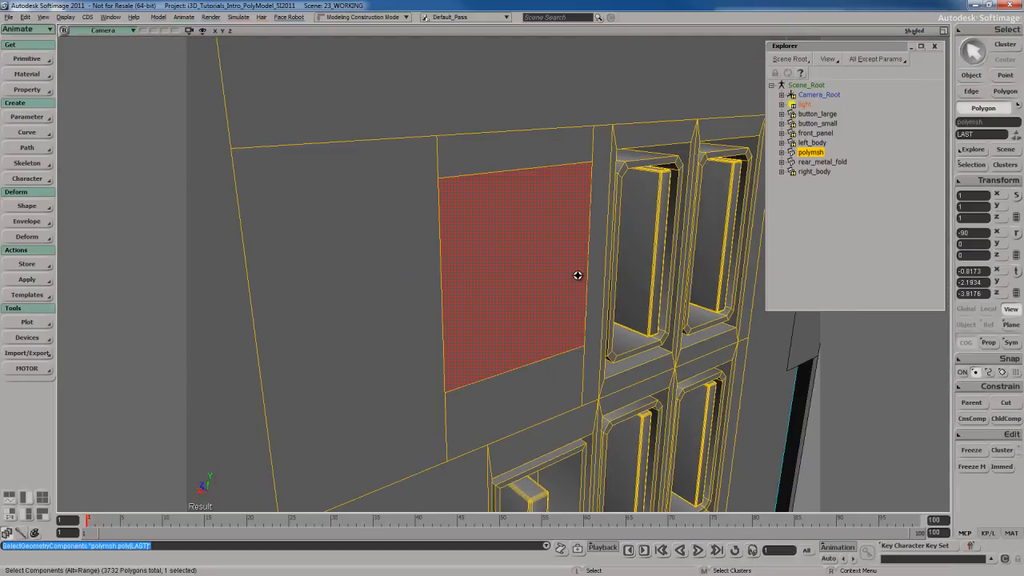
{"action": "right_click", "coordinate": [580, 228]}
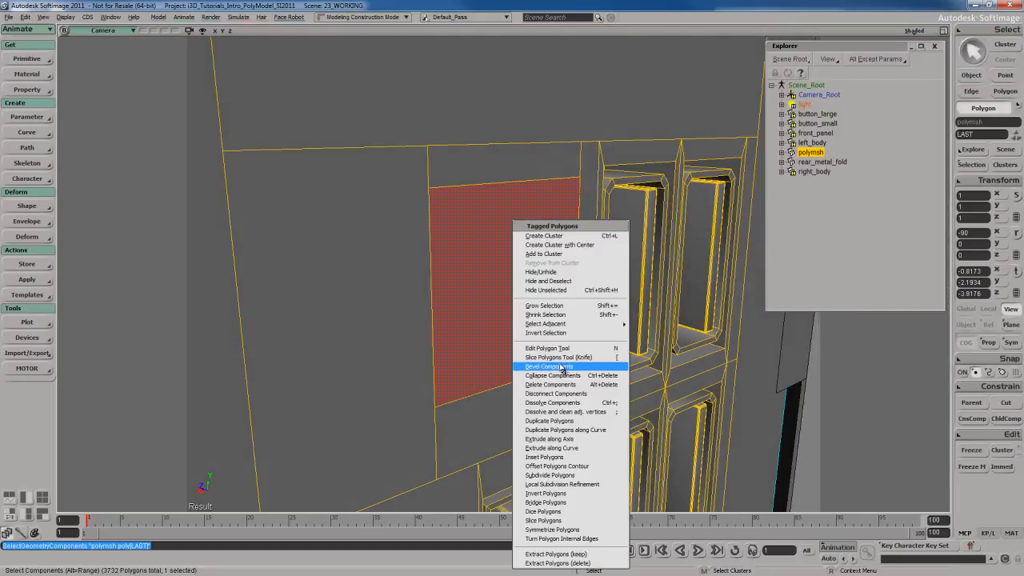
{"action": "left_click", "coordinate": [476, 268]}
{"action": "key", "text": "s"}
{"action": "right_click_drag", "start_coordinate": [514, 308], "coordinate": [517, 320]}
{"action": "key", "text": "ctrl+d"}
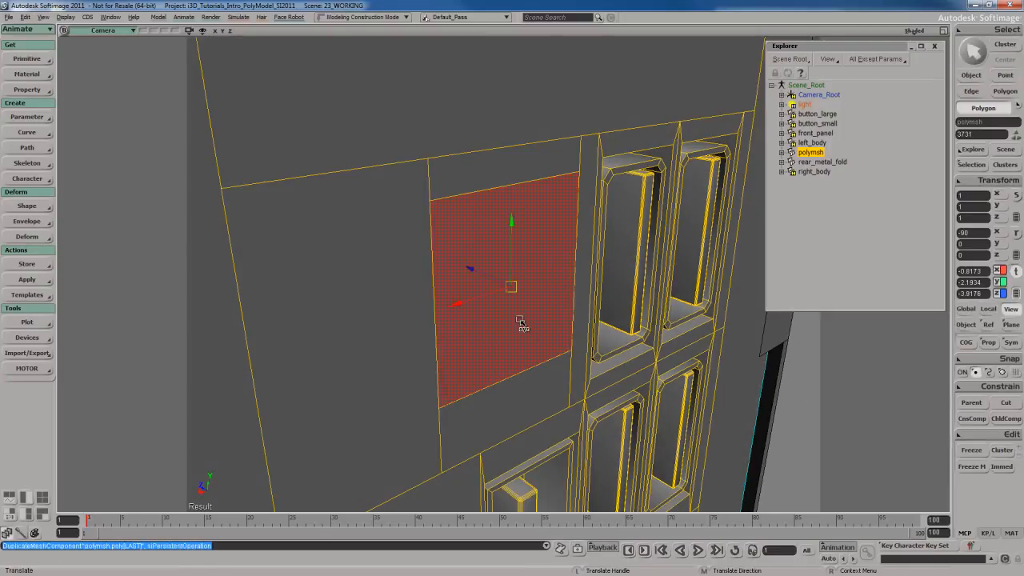
{"action": "left_click_drag", "start_coordinate": [470, 271], "coordinate": [469, 271]}
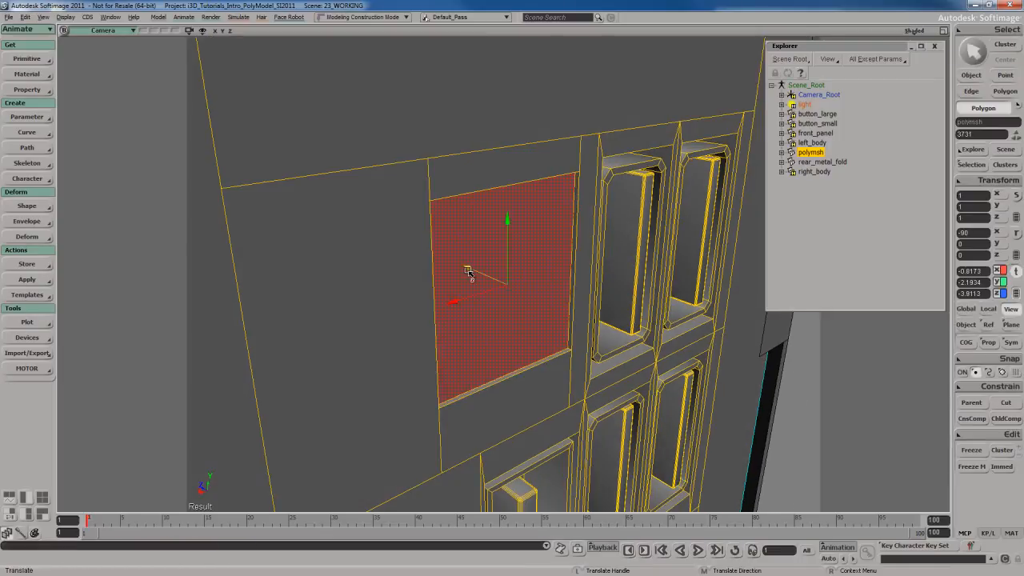
Step: Inset the offset Ethernet polygon with an amount below 0.2 to form a thin frame around the opening
{"action": "key", "text": "space"}
{"action": "right_click", "coordinate": [521, 232]}
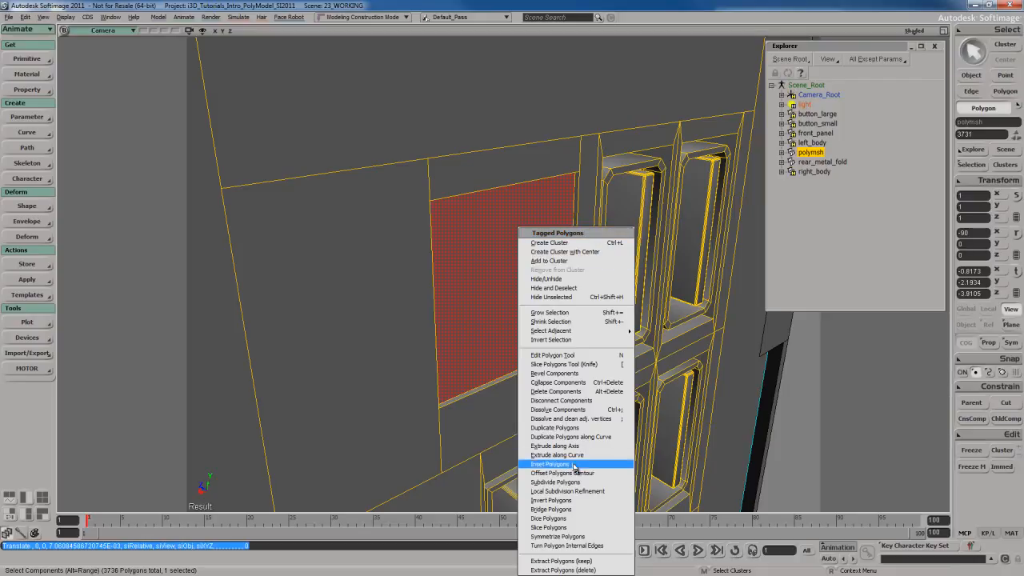
{"action": "left_click", "coordinate": [550, 464]}
{"action": "key", "text": "f"}
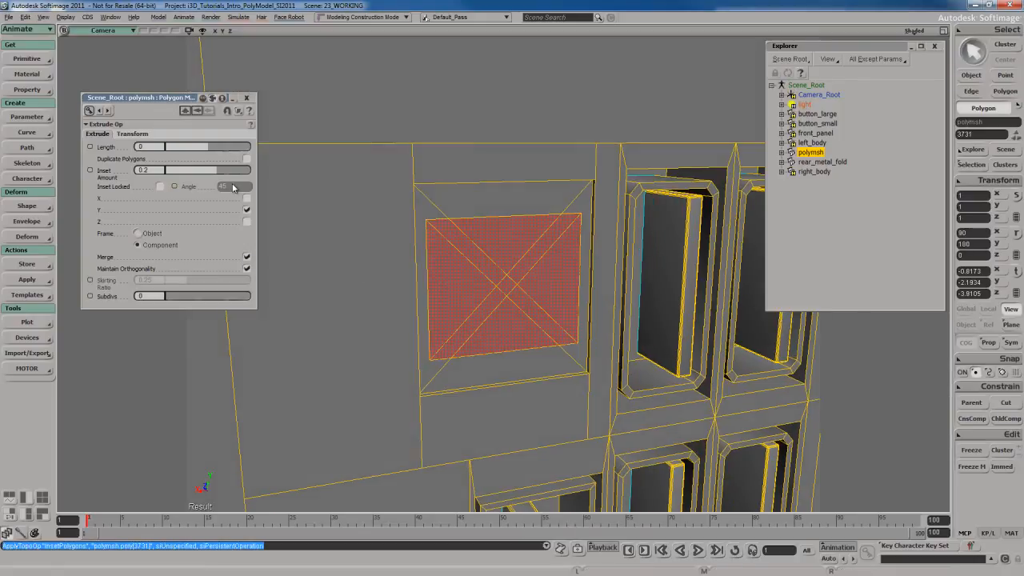
{"action": "left_click_drag", "start_coordinate": [219, 170], "coordinate": [208, 171]}
{"action": "left_click_drag", "start_coordinate": [329, 183], "coordinate": [330, 183], "text": "shift"}
{"action": "left_click", "coordinate": [246, 97]}
Step: Subdivide the upper and lower inner edges of the Ethernet frame evenly to connect them with a vertical edge
{"action": "right_click_drag", "start_coordinate": [317, 172], "coordinate": [498, 210]}
{"action": "key", "text": "e"}
{"action": "left_click", "coordinate": [498, 189]}
{"action": "left_click", "coordinate": [509, 369], "text": "shift"}
{"action": "right_click_drag", "start_coordinate": [503, 343], "coordinate": [501, 285]}
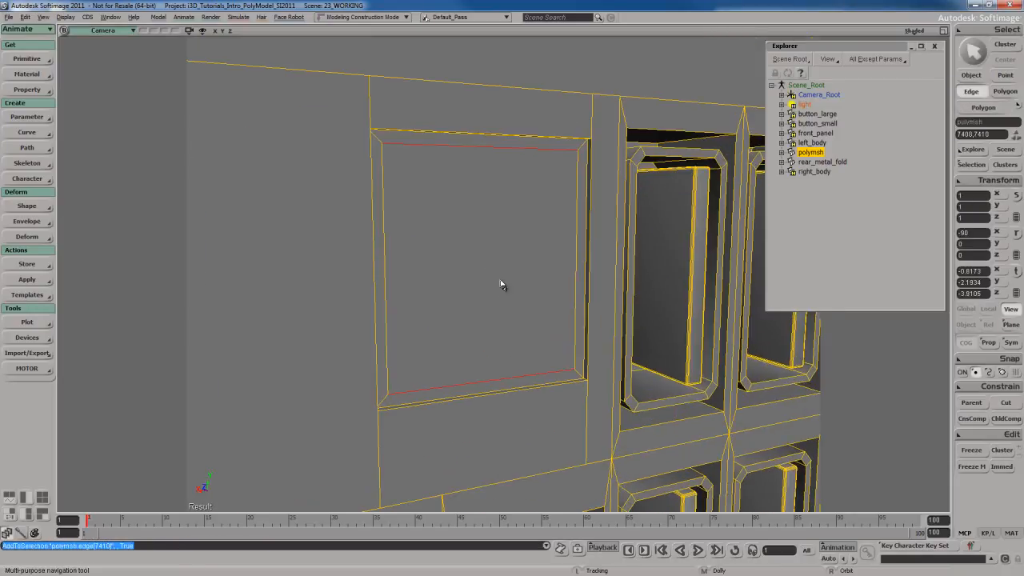
{"action": "right_click", "coordinate": [491, 240]}
{"action": "left_click", "coordinate": [553, 443]}
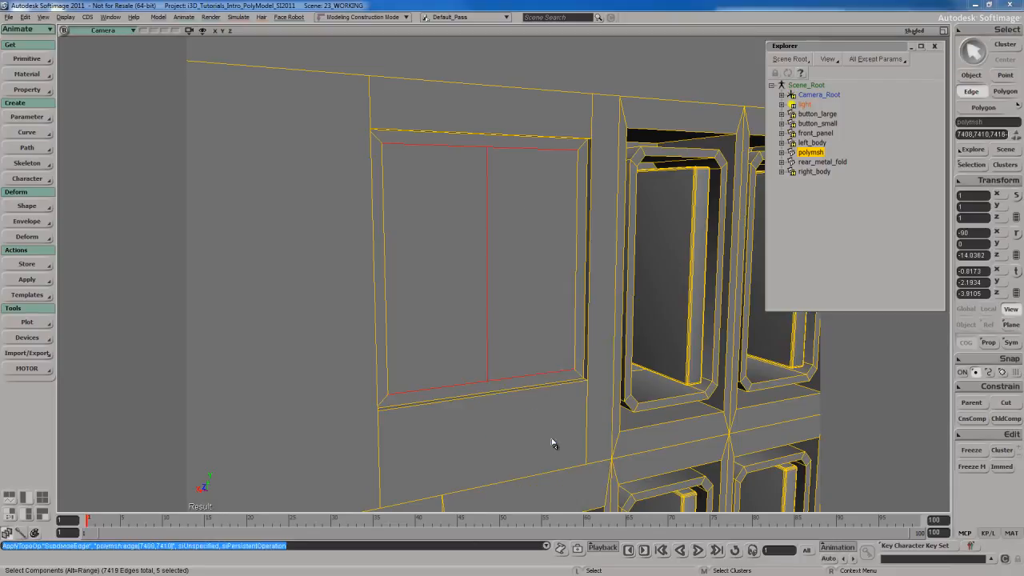
{"action": "left_click", "coordinate": [246, 98]}
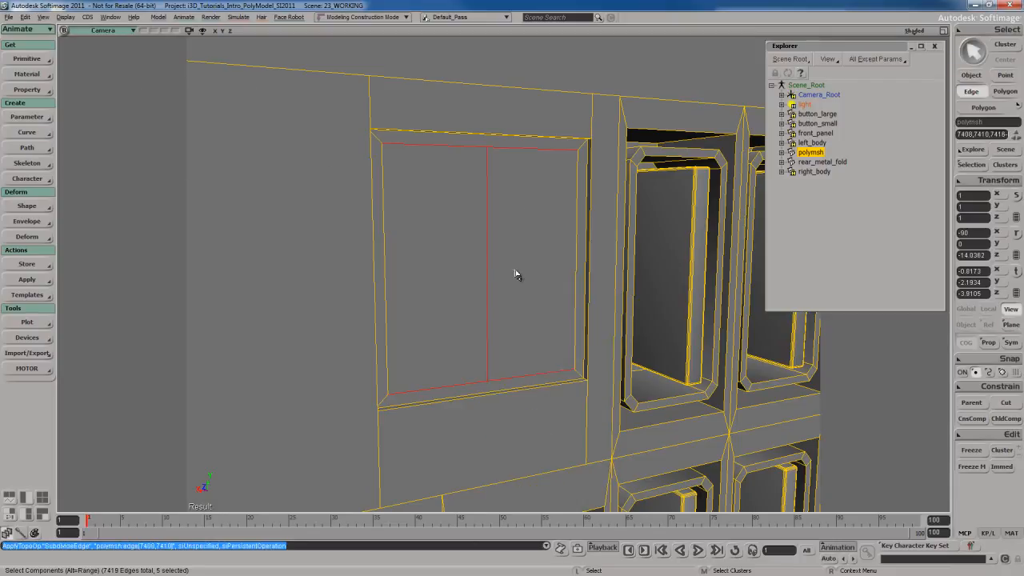
Step: Move the new vertical edge left to about X -0.7857, matching the notch of the Ethernet port in the reference
{"action": "key", "text": "F12"}
{"action": "key", "text": "F12"}
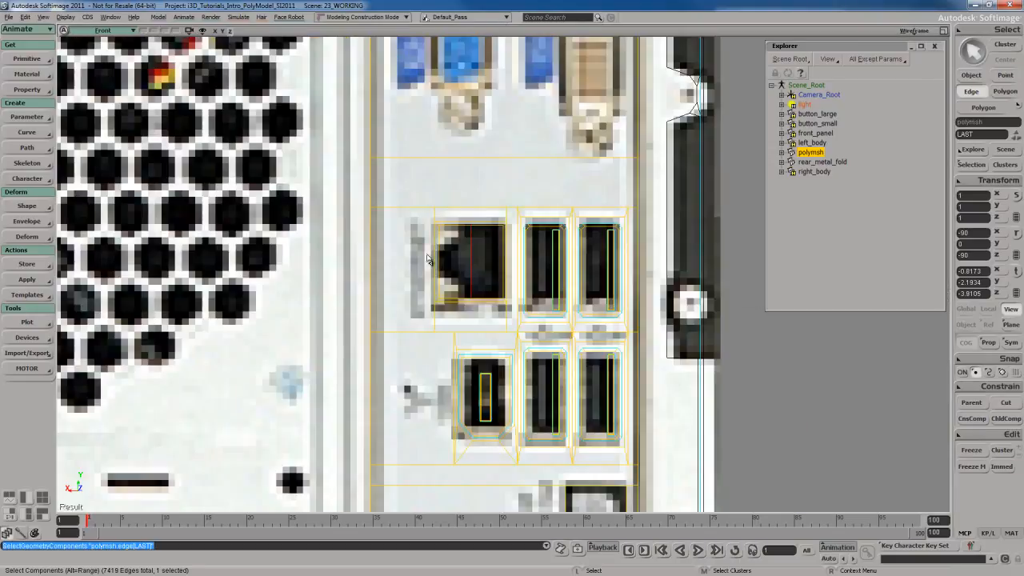
{"action": "key", "text": "s"}
{"action": "left_click_drag", "start_coordinate": [477, 285], "coordinate": [484, 281]}
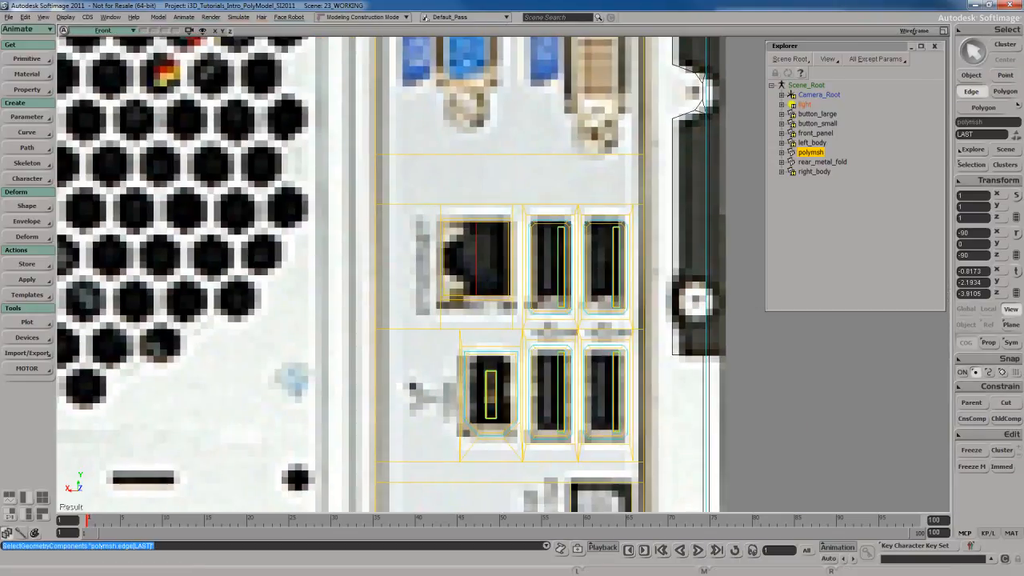
{"action": "key", "text": "alt+Tab"}
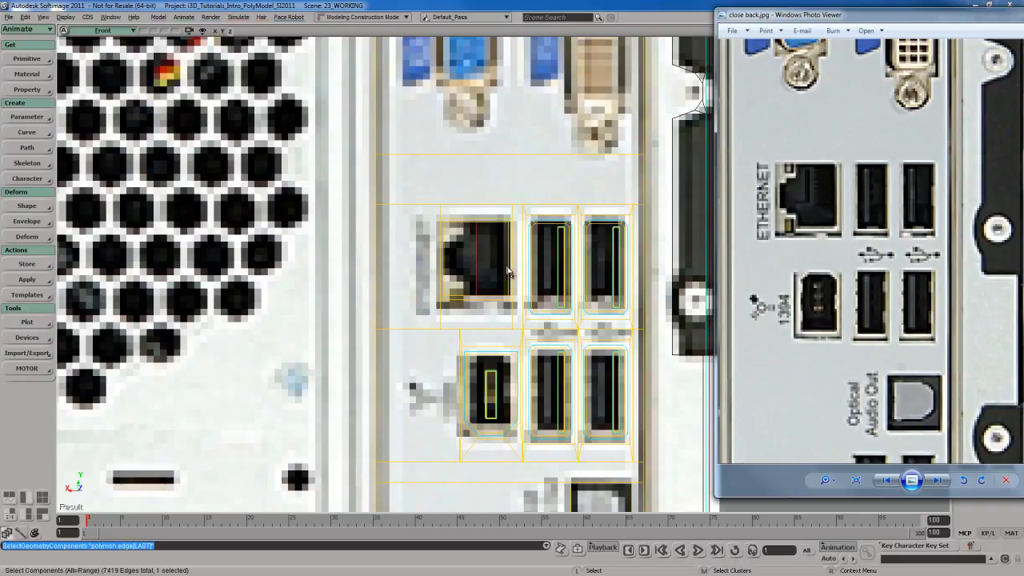
{"action": "left_click", "coordinate": [471, 258]}
{"action": "key", "text": "v"}
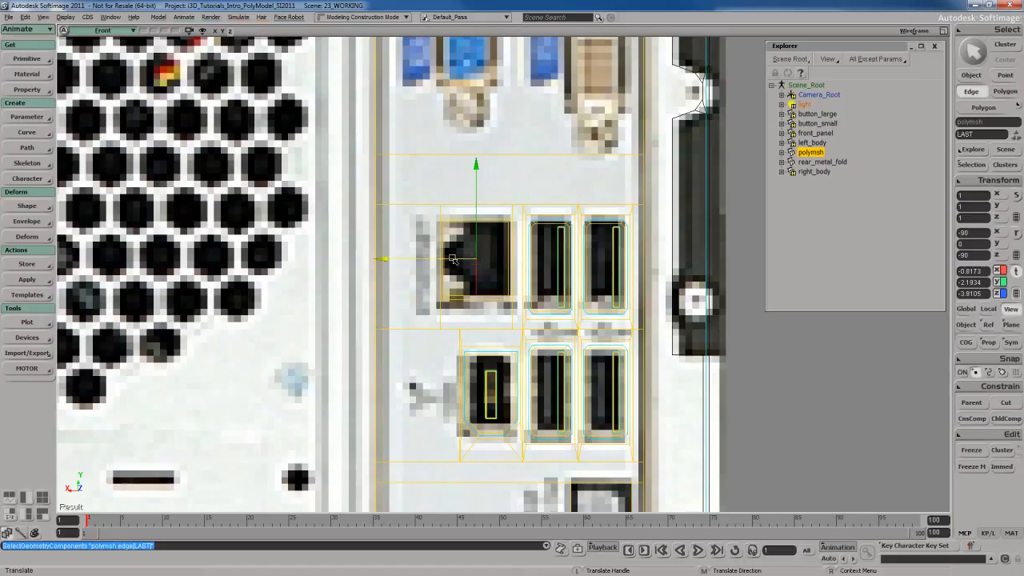
{"action": "left_click_drag", "start_coordinate": [443, 258], "coordinate": [442, 258]}
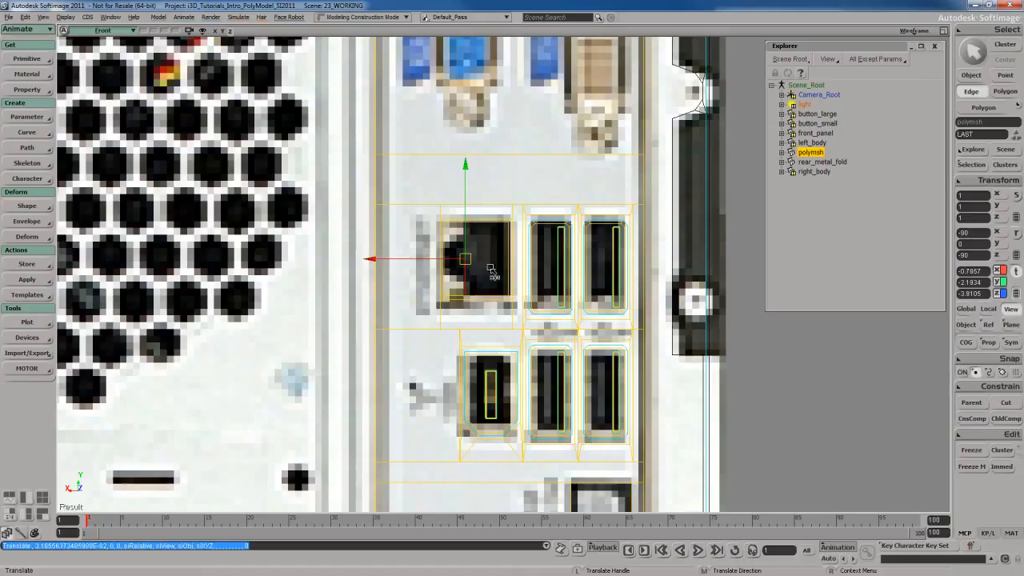
Step: Subdivide the inner left edge and the moved vertical edge evenly to connect them with two horizontal edges
{"action": "key", "text": "e"}
{"action": "key", "text": "F12"}
{"action": "key", "text": "F12"}
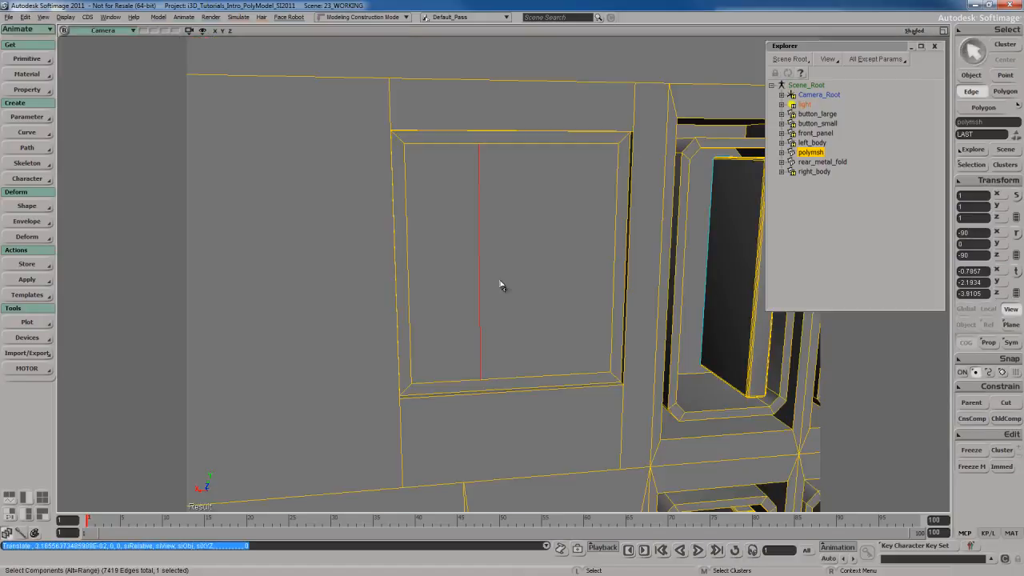
{"action": "left_click", "coordinate": [409, 270], "text": "shift"}
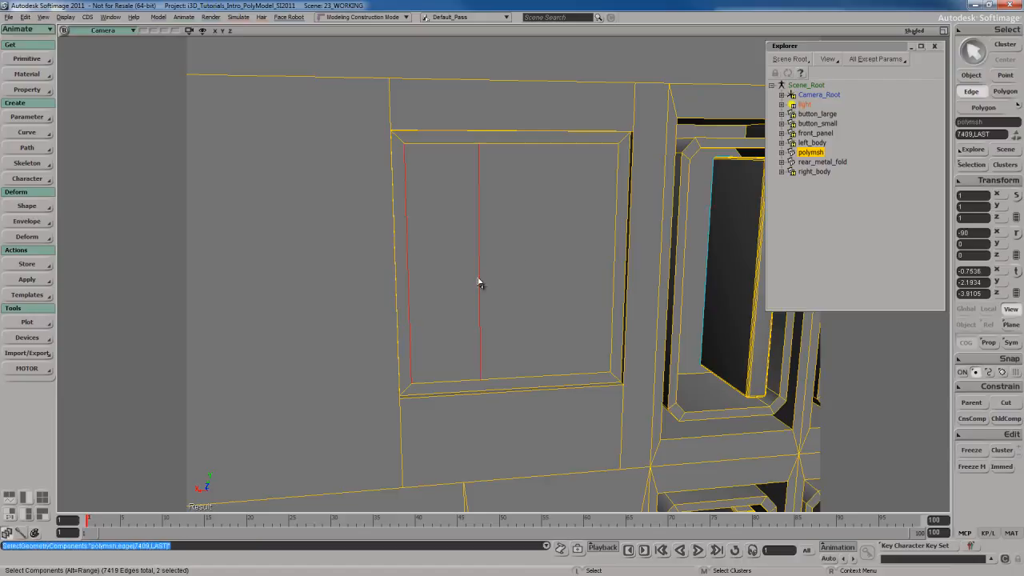
{"action": "right_click", "coordinate": [444, 217]}
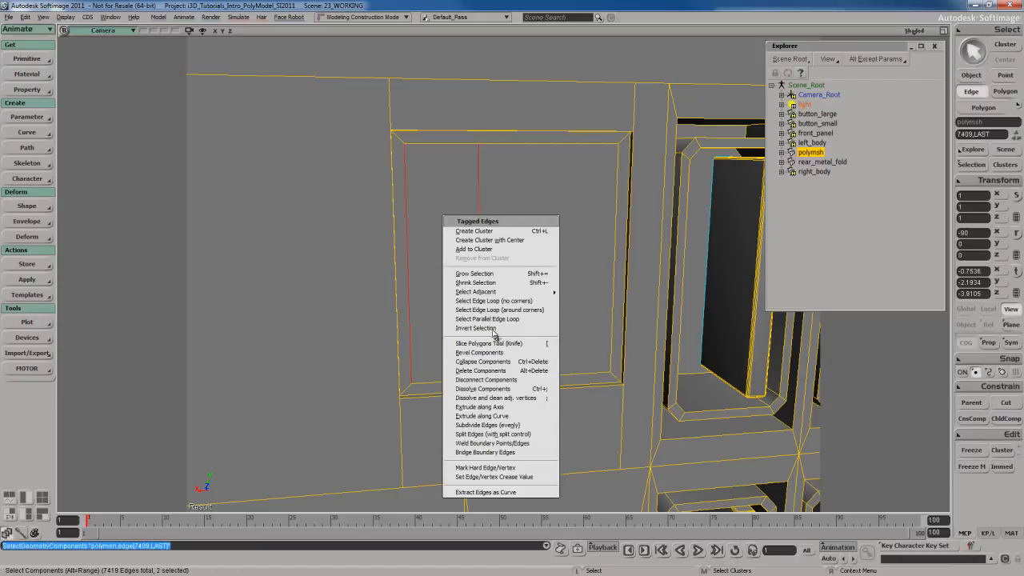
{"action": "left_click", "coordinate": [509, 426]}
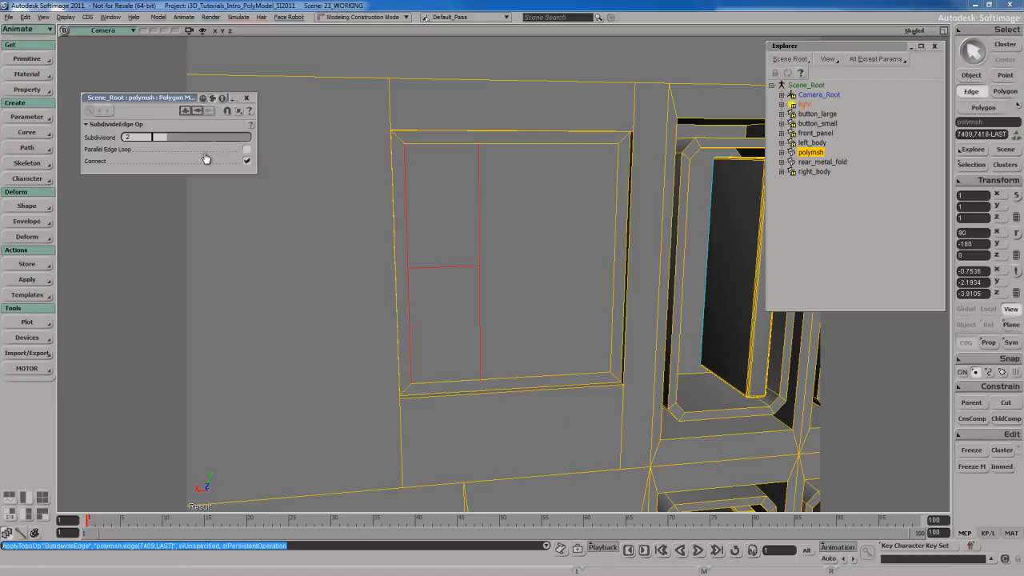
{"action": "left_click_drag", "start_coordinate": [166, 138], "coordinate": [181, 139]}
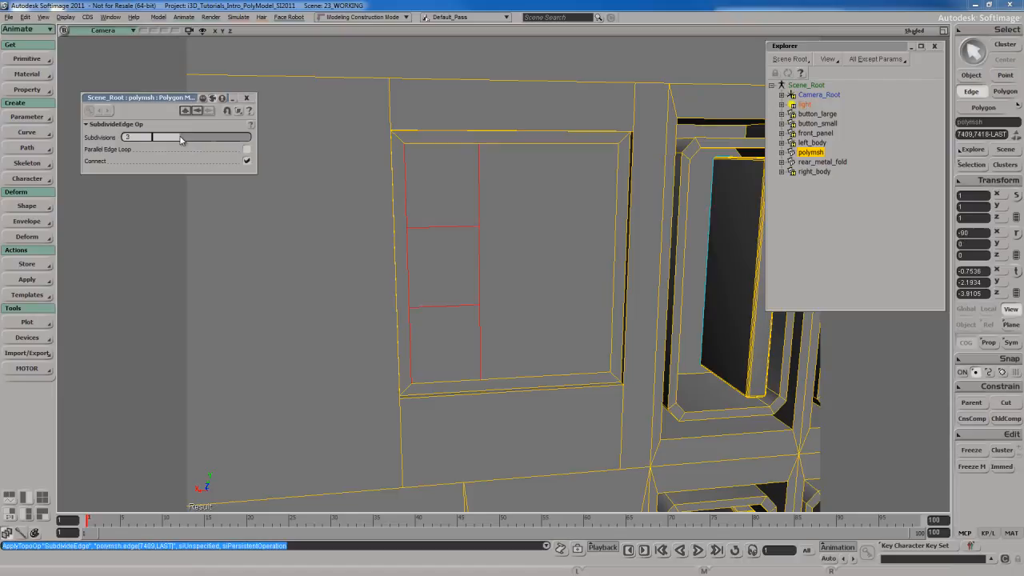
{"action": "left_click", "coordinate": [248, 97]}
Step: Scale the middle polygon of the Ethernet port's narrow column vertically about its center of gravity to match the reference notch
{"action": "key", "text": "y"}
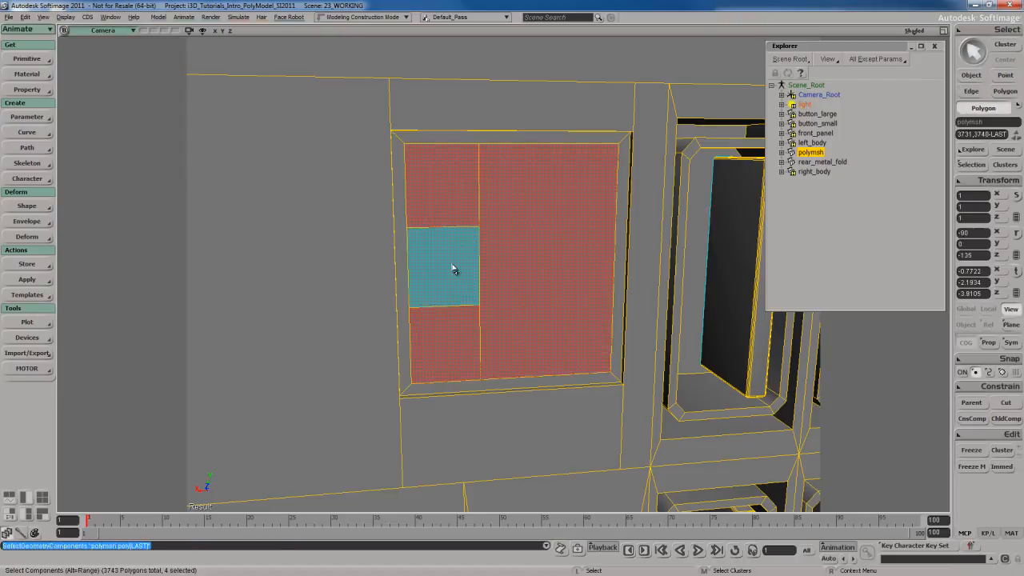
{"action": "left_click", "coordinate": [467, 294]}
{"action": "key", "text": "F12"}
{"action": "key", "text": "F12"}
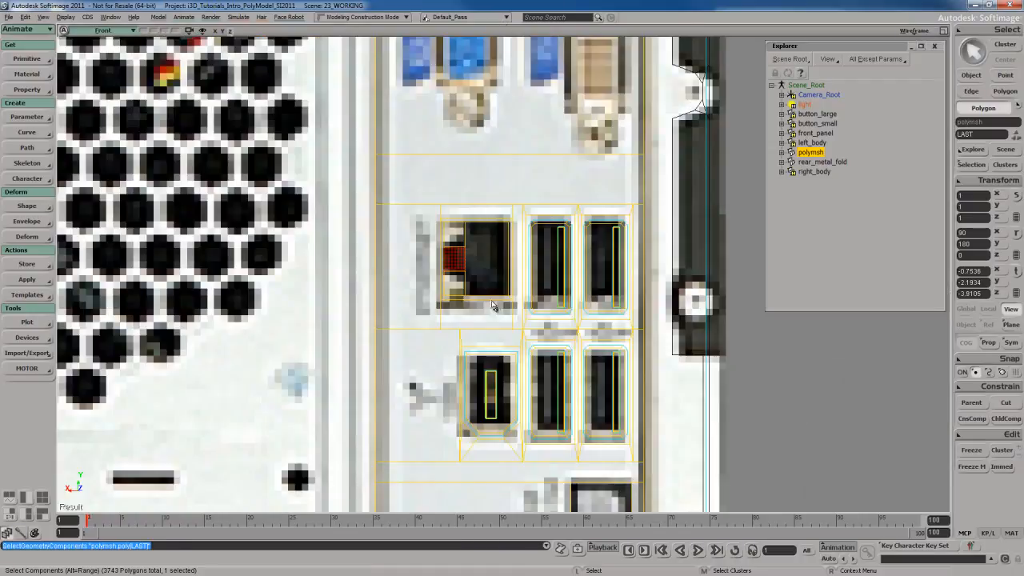
{"action": "key", "text": "c"}
{"action": "key", "text": "x"}
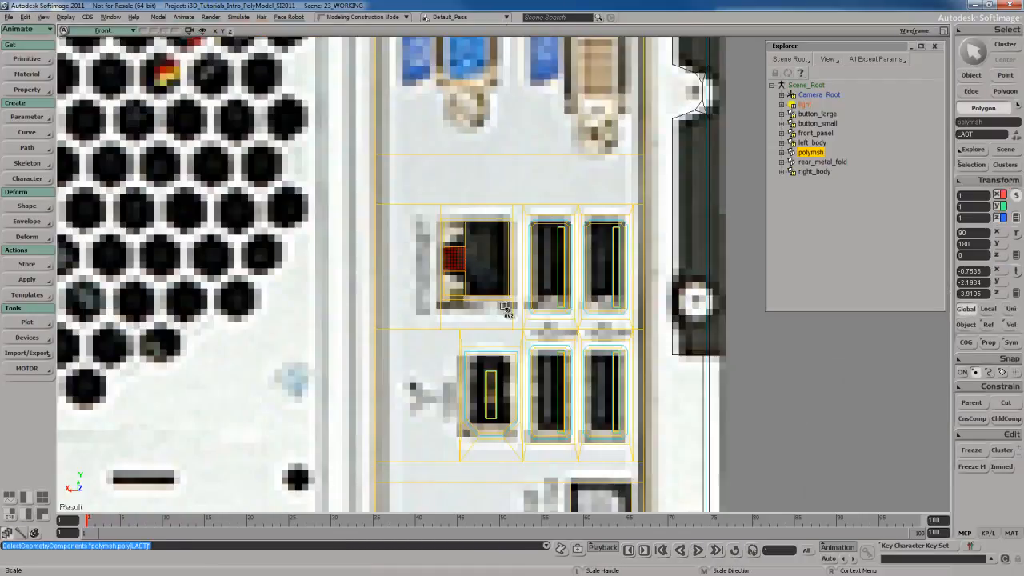
{"action": "right_click", "coordinate": [502, 306]}
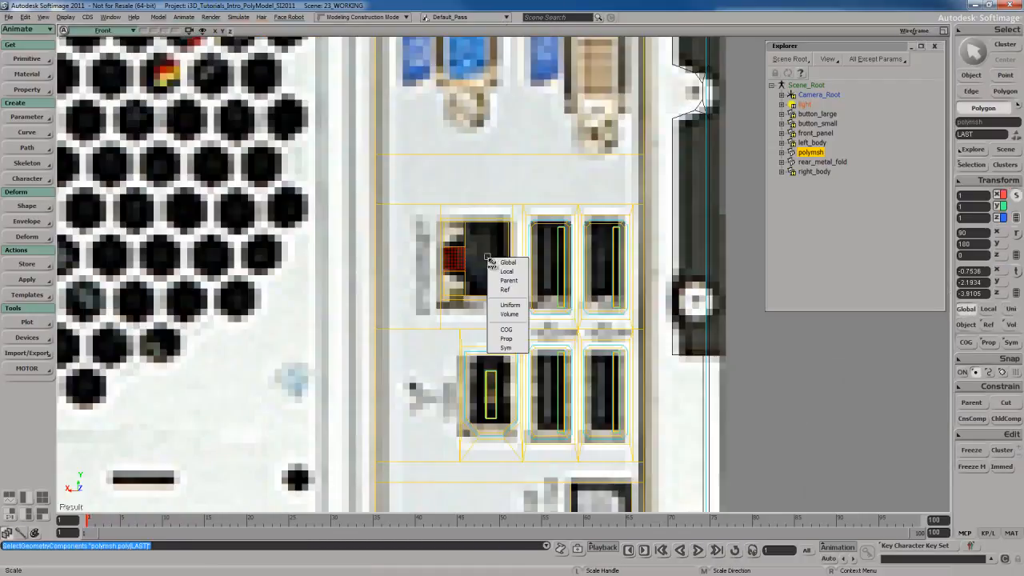
{"action": "left_click", "coordinate": [507, 329]}
{"action": "mouse_move", "coordinate": [511, 308]}
{"action": "middle_mouse_down"}
{"action": "mouse_move", "coordinate": [492, 180]}
{"action": "mouse_move", "coordinate": [496, 192]}
{"action": "middle_mouse_up"}
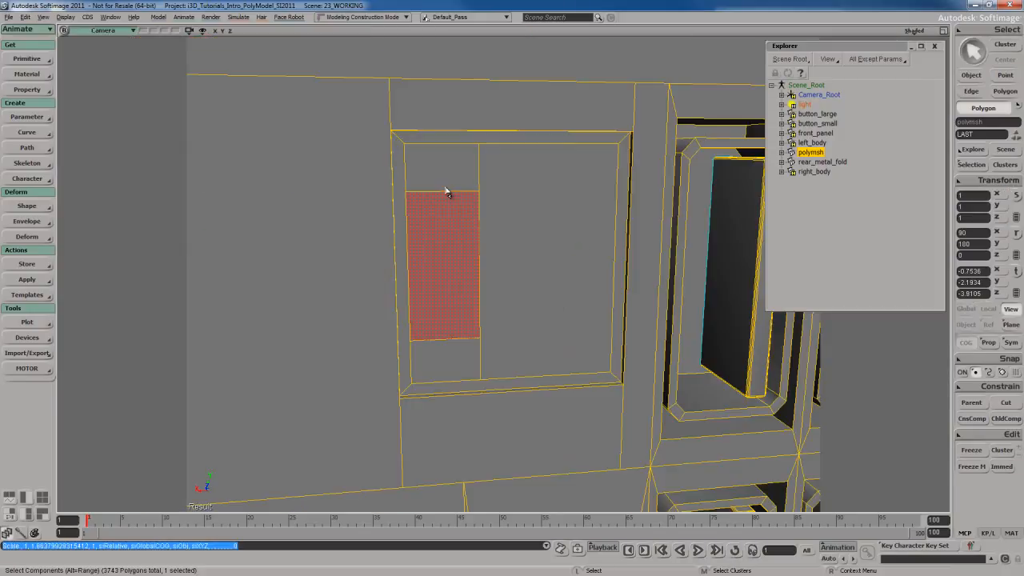
Step: Subdivide the upper and lower edges of the enlarged notch polygon evenly to connect them with a vertical edge
{"action": "key", "text": "e"}
{"action": "left_click", "coordinate": [446, 192]}
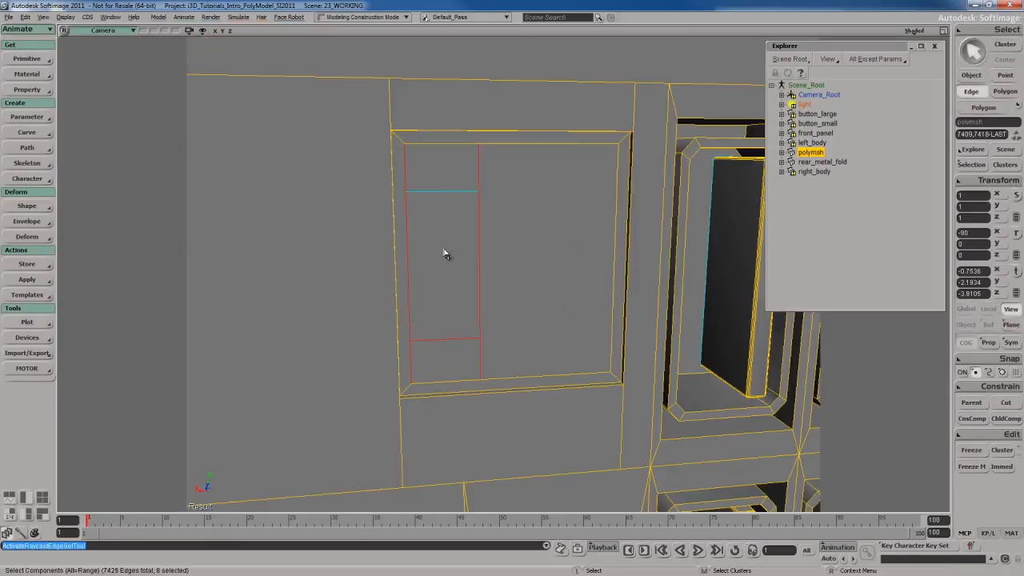
{"action": "left_click", "coordinate": [457, 339], "text": "shift"}
{"action": "right_click", "coordinate": [449, 243]}
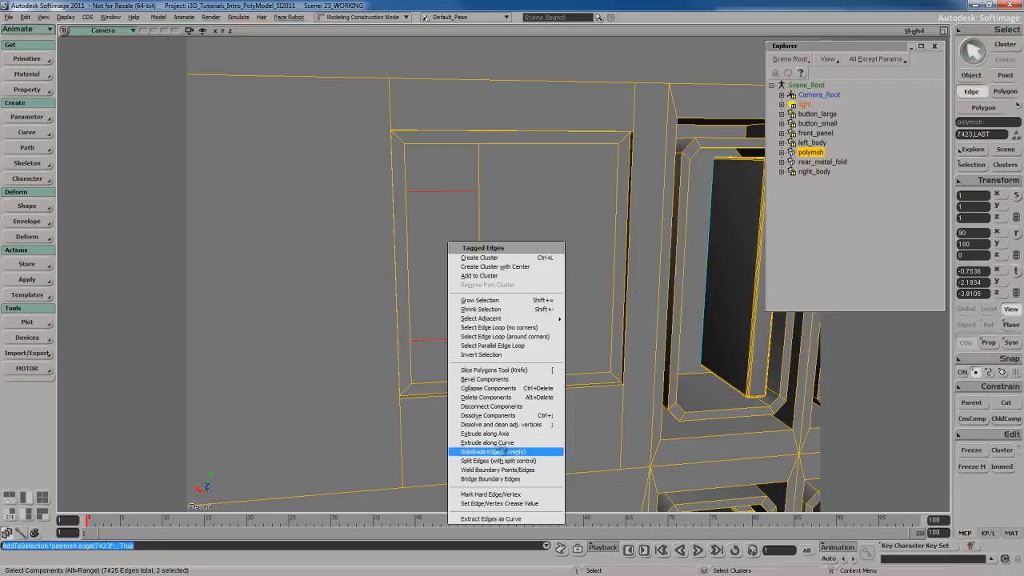
{"action": "left_click", "coordinate": [490, 451]}
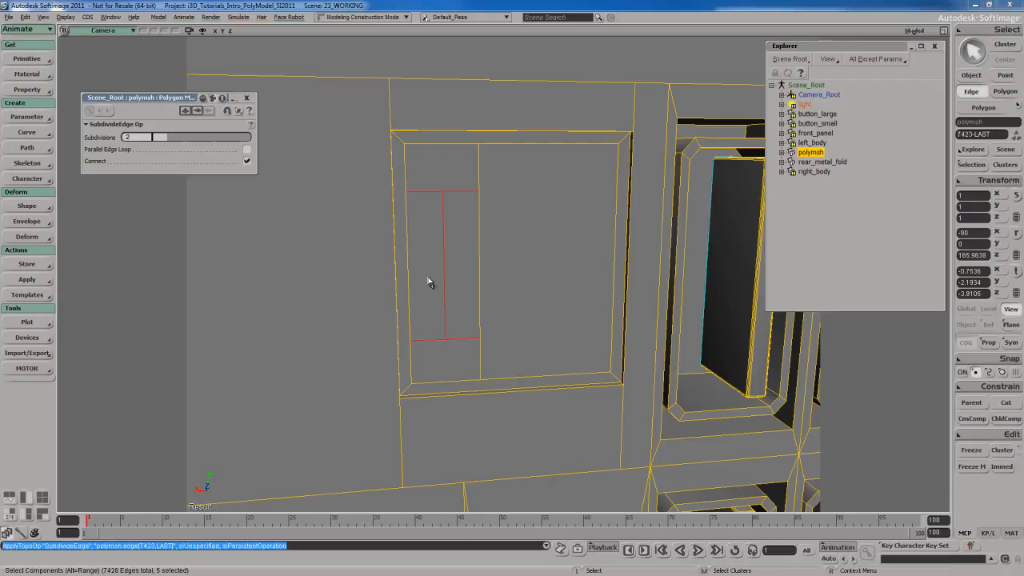
Step: Subdivide the notch polygon's outer vertical edge and the new vertical edge evenly with 3 subdivisions
{"action": "left_click_drag", "start_coordinate": [405, 257], "coordinate": [460, 265]}
{"action": "right_click", "coordinate": [453, 282]}
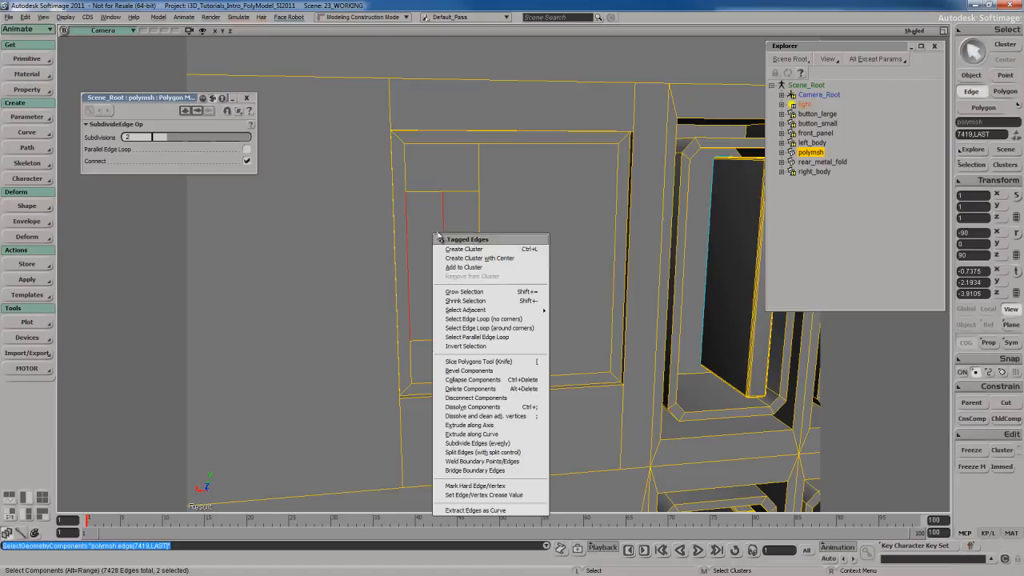
{"action": "left_click", "coordinate": [496, 444]}
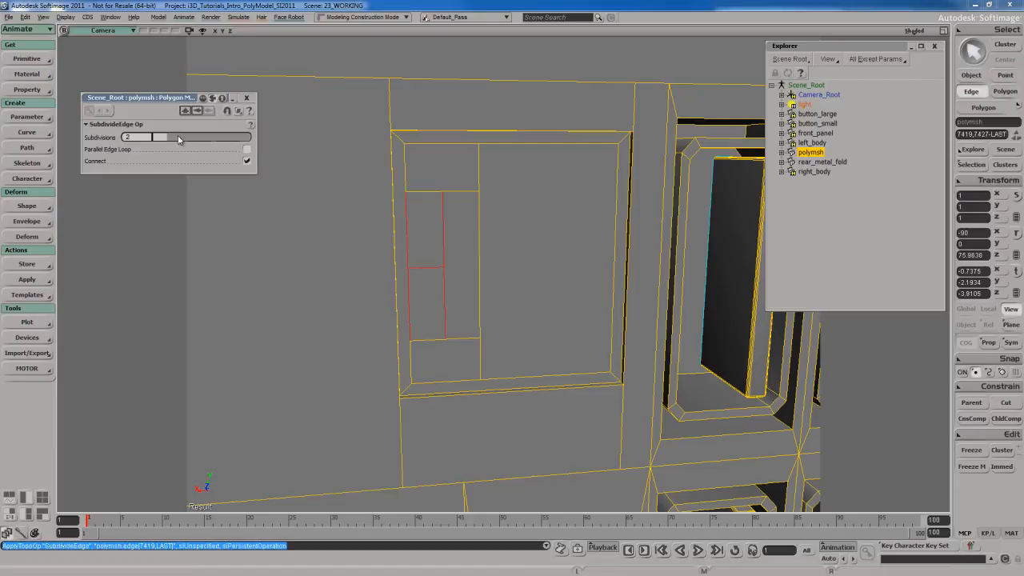
{"action": "left_click_drag", "start_coordinate": [190, 139], "coordinate": [180, 140]}
{"action": "left_click", "coordinate": [246, 98]}
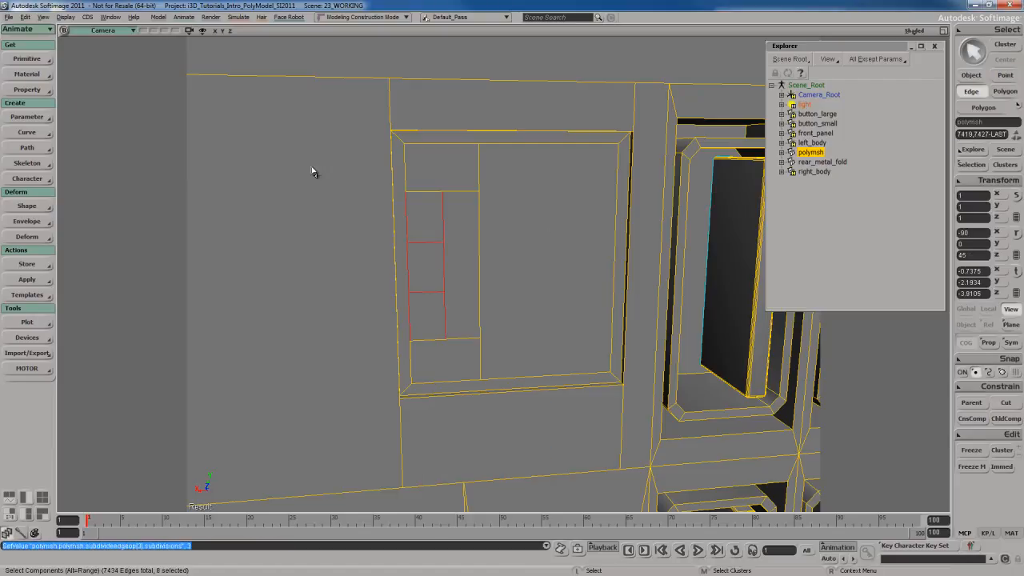
Step: Scale the middle polygon of the smaller notch column vertically by about 1.92 to form the second step of the port outline
{"action": "key", "text": "u"}
{"action": "left_click", "coordinate": [427, 276]}
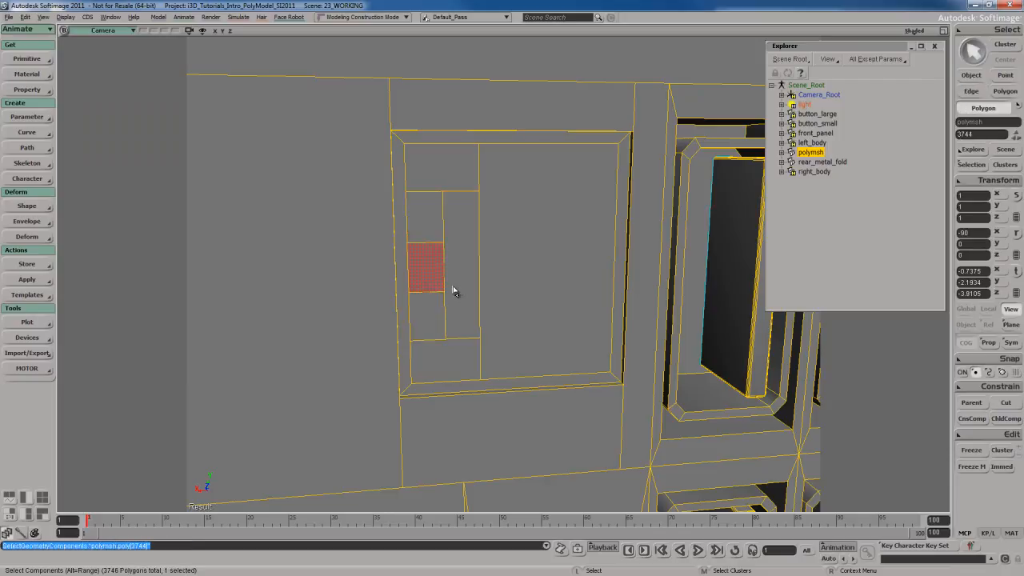
{"action": "key", "text": "F12"}
{"action": "key", "text": "F12"}
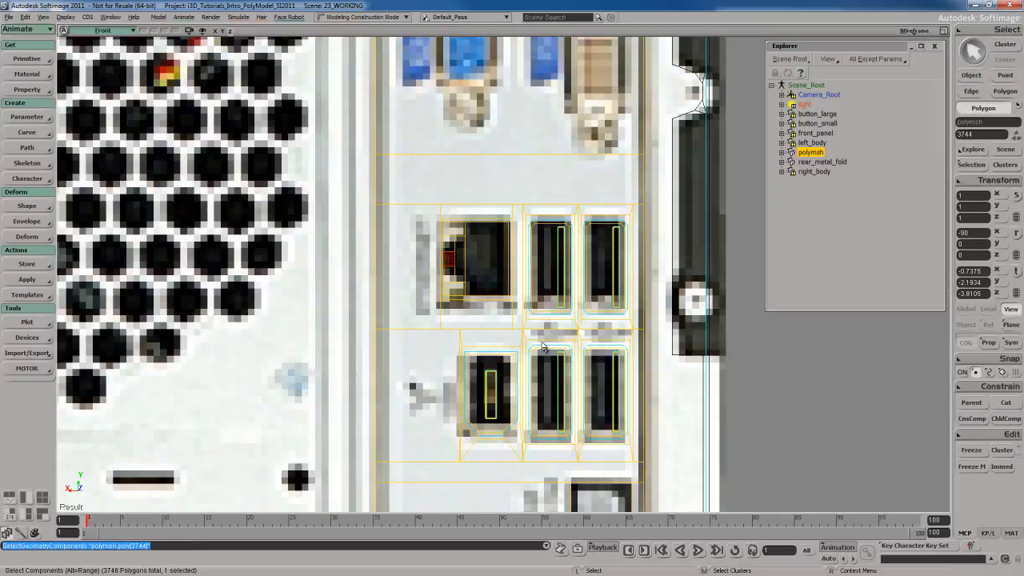
{"action": "key", "text": "x"}
{"action": "middle_click_drag", "start_coordinate": [529, 352], "coordinate": [520, 217]}
{"action": "key", "text": "F12"}
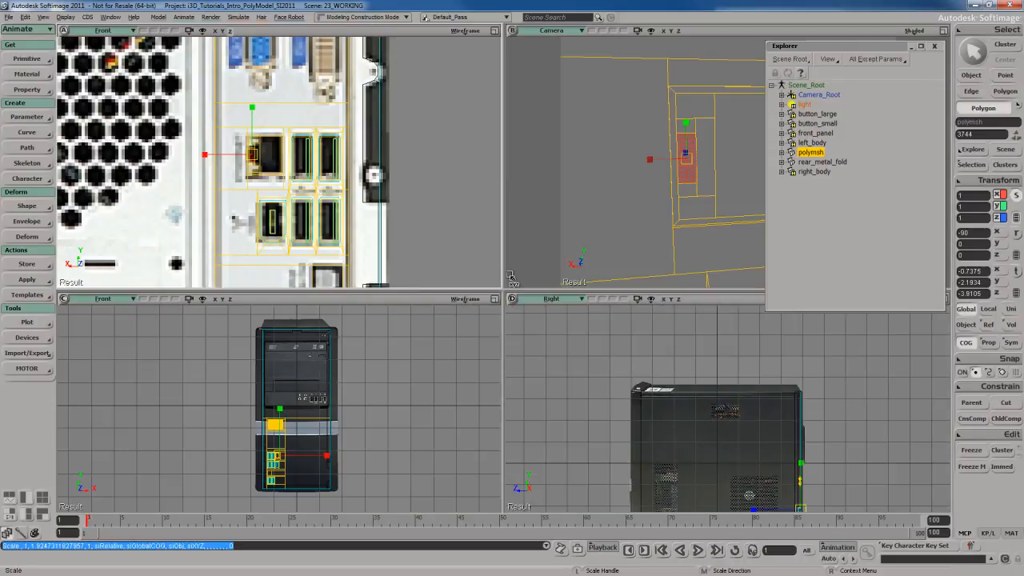
{"action": "key", "text": "F12"}
{"action": "key", "text": "s"}
{"action": "mouse_move", "coordinate": [506, 327]}
{"action": "right_mouse_down"}
{"action": "mouse_move", "coordinate": [515, 341]}
{"action": "mouse_move", "coordinate": [523, 336]}
{"action": "right_mouse_up"}
{"action": "scroll", "coordinate": [523, 336], "scroll_direction": "down", "scroll_amount": 3}
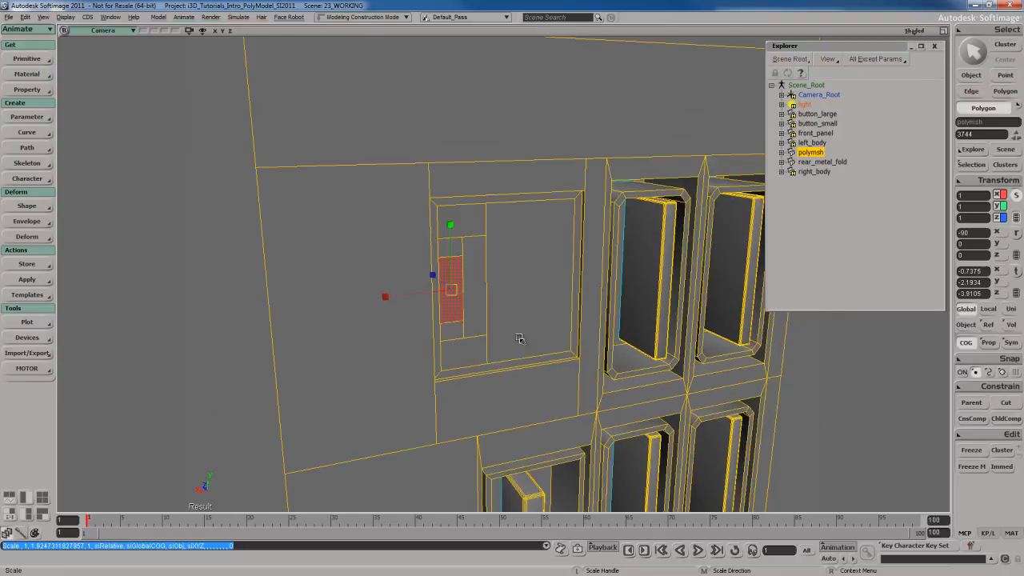
{"action": "scroll", "coordinate": [519, 338], "scroll_direction": "up", "scroll_amount": 2}
{"action": "key", "text": "v"}
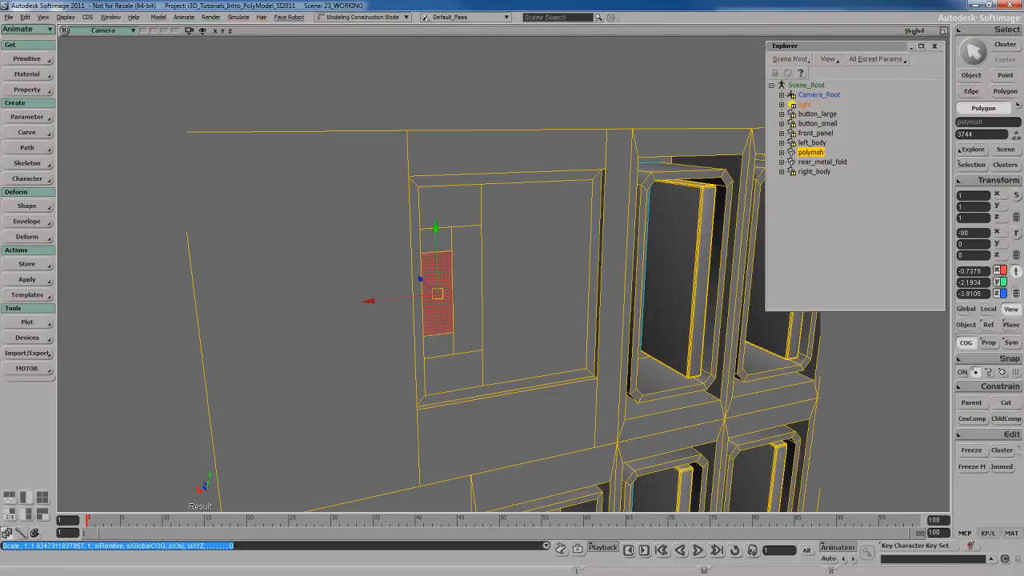
Step: Check the reference photo, then shift the vertical edges of both notch steps toward the frame to about X -0.76
{"action": "key", "text": "alt+Tab"}
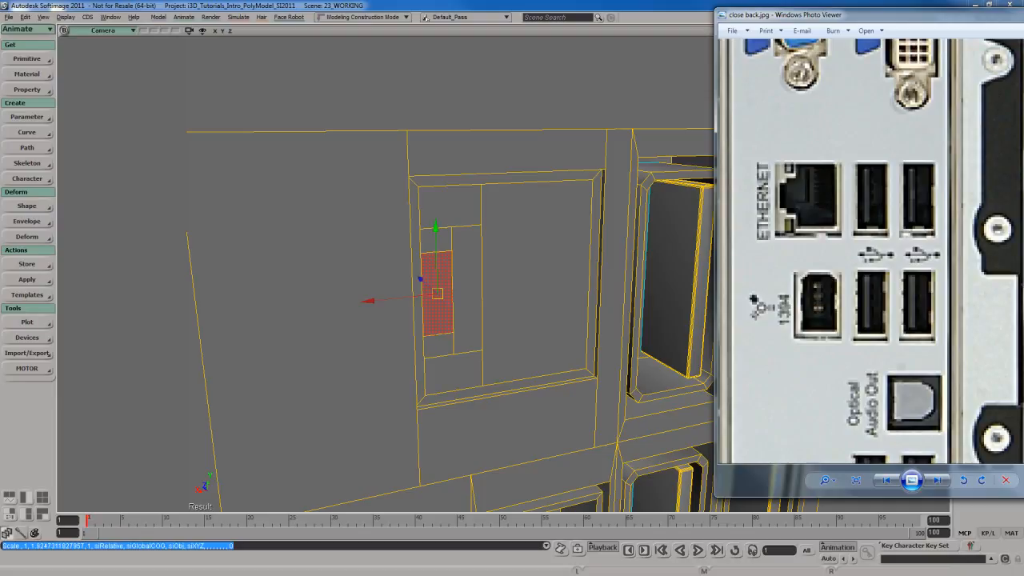
{"action": "key", "text": "alt+Tab"}
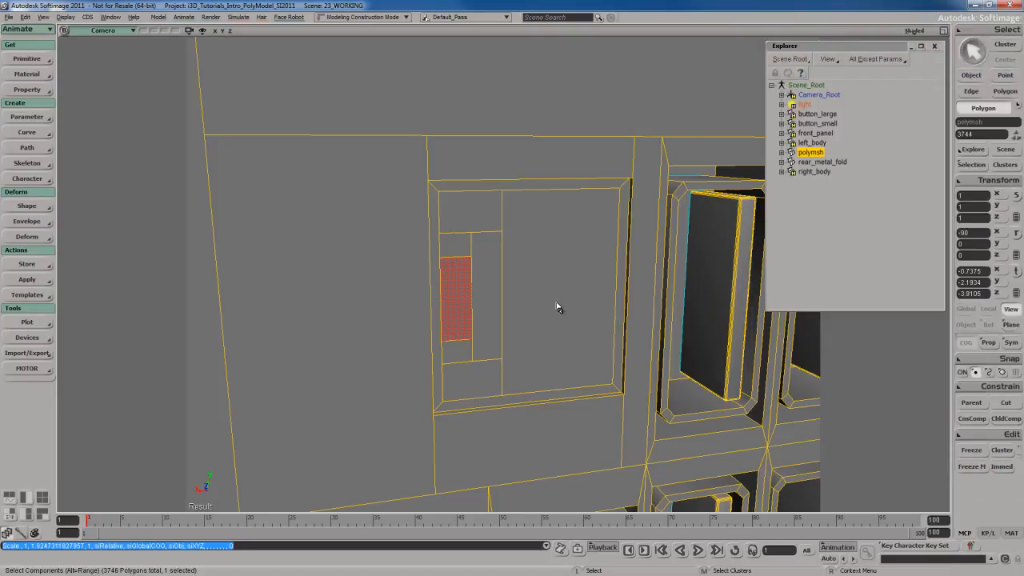
{"action": "key", "text": "e"}
{"action": "left_click_drag", "start_coordinate": [490, 208], "coordinate": [516, 208]}
{"action": "left_click_drag", "start_coordinate": [488, 274], "coordinate": [520, 288], "text": "shift"}
{"action": "left_click_drag", "start_coordinate": [485, 381], "coordinate": [515, 376], "text": "shift"}
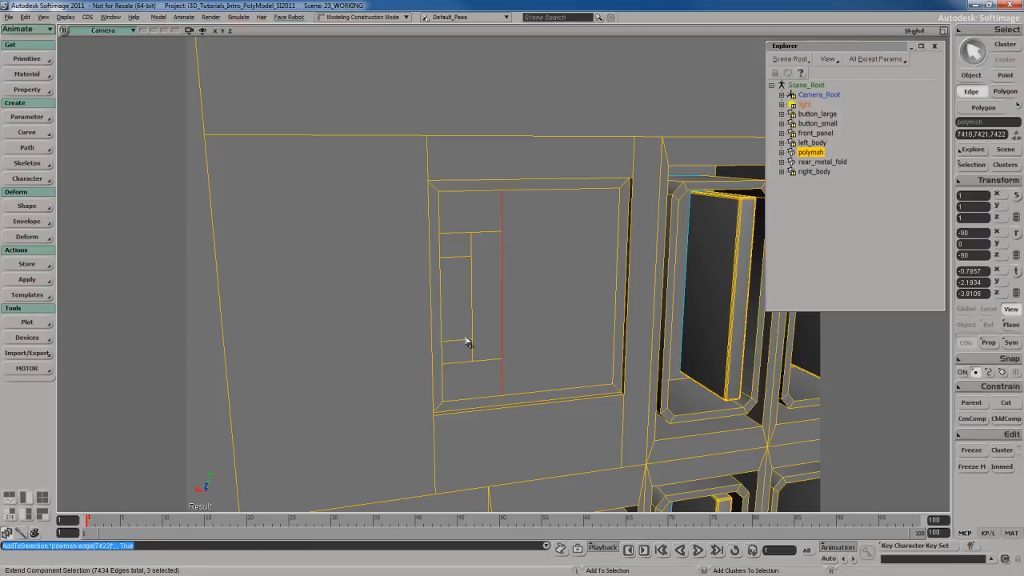
{"action": "left_click_drag", "start_coordinate": [464, 310], "coordinate": [469, 256], "text": "shift"}
{"action": "key", "text": "v"}
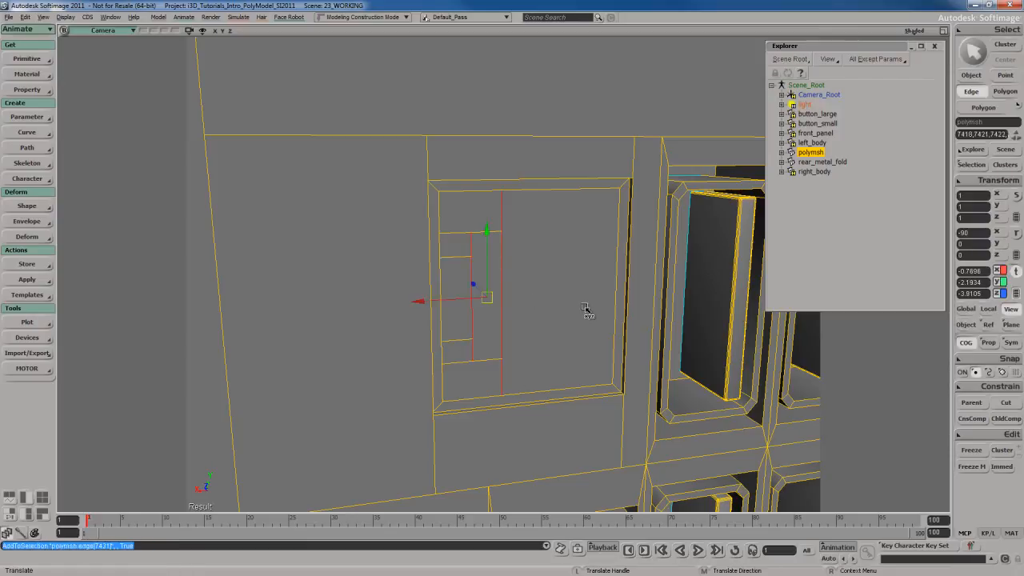
{"action": "left_click_drag", "start_coordinate": [457, 301], "coordinate": [451, 299]}
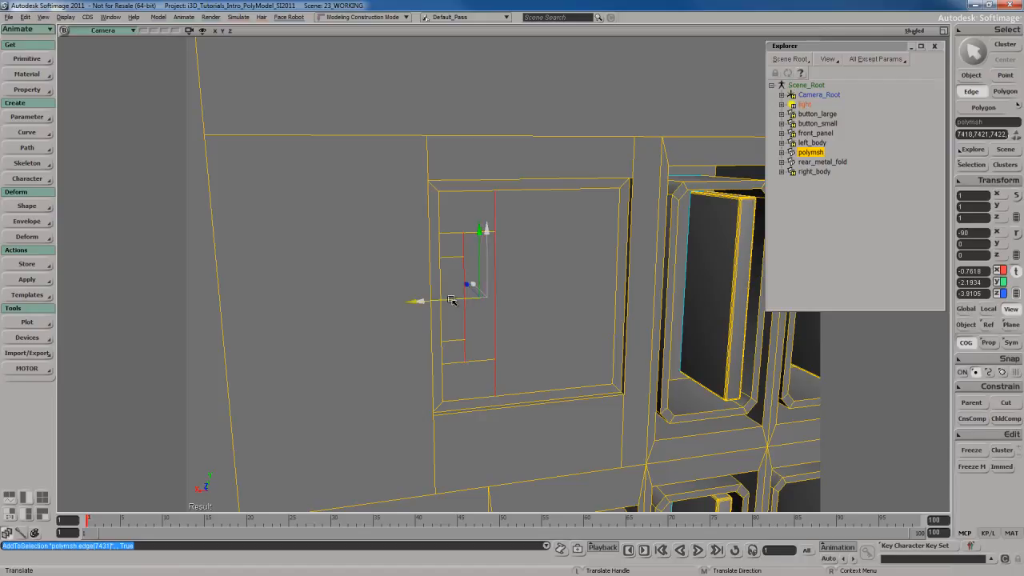
Step: Extrude the three polygons of the stepped Ethernet opening and push them about 0.109 into the case along Z
{"action": "key", "text": "s"}
{"action": "right_click_drag", "start_coordinate": [451, 299], "coordinate": [524, 320]}
{"action": "key", "text": "u"}
{"action": "left_click_drag", "start_coordinate": [562, 295], "coordinate": [450, 318]}
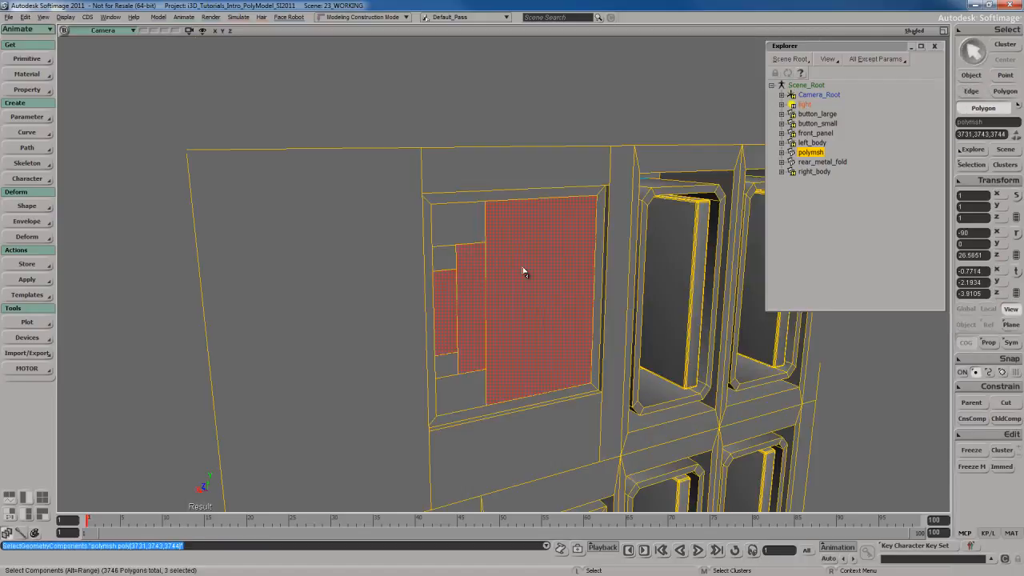
{"action": "key", "text": "s"}
{"action": "mouse_move", "coordinate": [528, 312]}
{"action": "right_mouse_down"}
{"action": "mouse_move", "coordinate": [541, 329]}
{"action": "mouse_move", "coordinate": [531, 322]}
{"action": "right_mouse_up"}
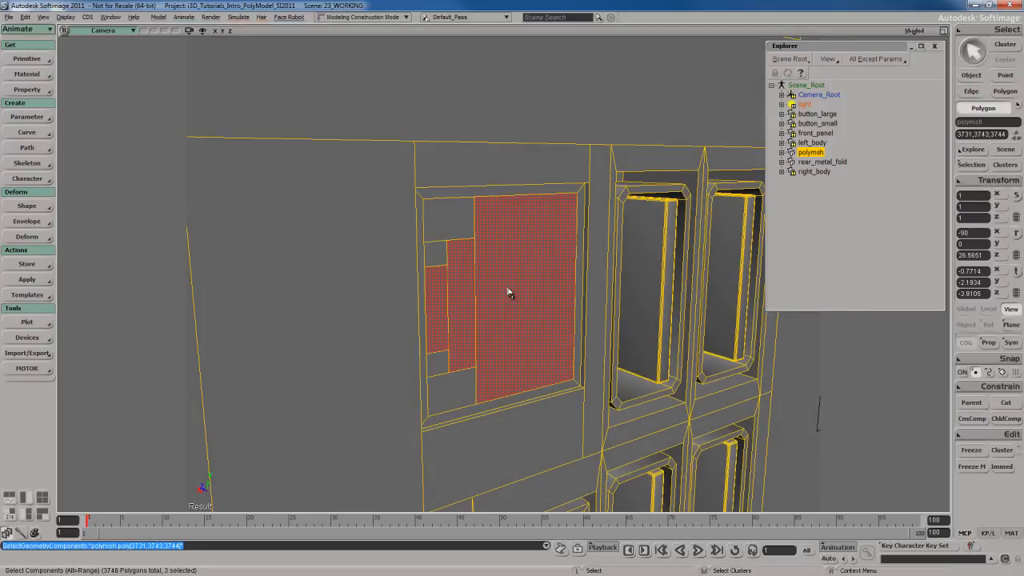
{"action": "key", "text": "ctrl+d"}
{"action": "key", "text": "v"}
{"action": "key", "text": "s"}
{"action": "right_click_drag", "start_coordinate": [565, 258], "coordinate": [552, 298]}
{"action": "left_click_drag", "start_coordinate": [435, 295], "coordinate": [378, 257]}
Step: Extrude the tall inner side wall opposite the notch steps and move it about 0.026 into the opening along its local X axis
{"action": "key", "text": "s"}
{"action": "right_click_drag", "start_coordinate": [569, 313], "coordinate": [546, 306]}
{"action": "key", "text": "s"}
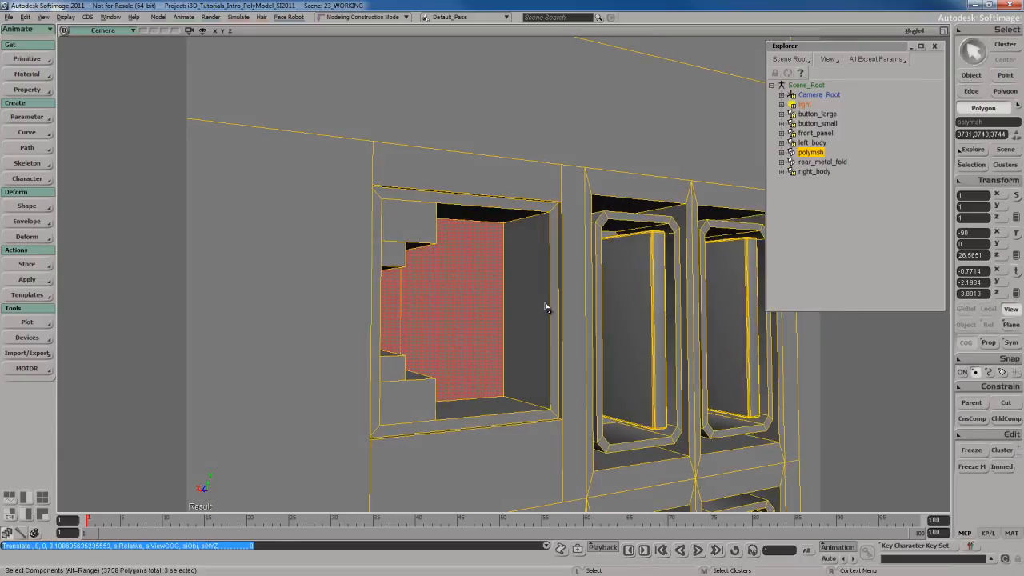
{"action": "middle_click_drag", "start_coordinate": [545, 306], "coordinate": [541, 312]}
{"action": "right_click_drag", "start_coordinate": [541, 311], "coordinate": [544, 320]}
{"action": "key", "text": "space"}
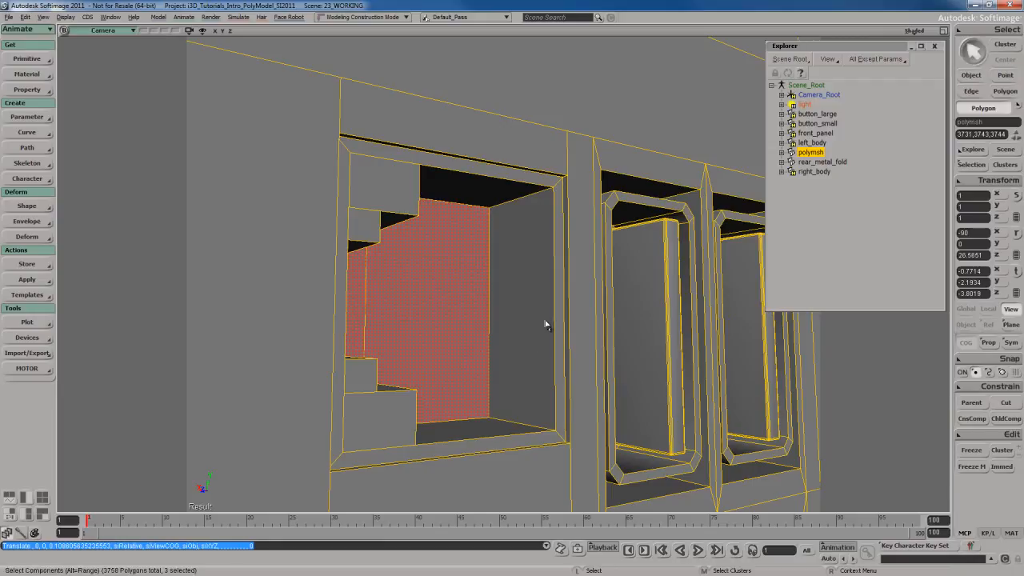
{"action": "left_click", "coordinate": [533, 326]}
{"action": "key", "text": "s"}
{"action": "middle_click_drag", "start_coordinate": [533, 323], "coordinate": [533, 318]}
{"action": "key", "text": "ctrl+d"}
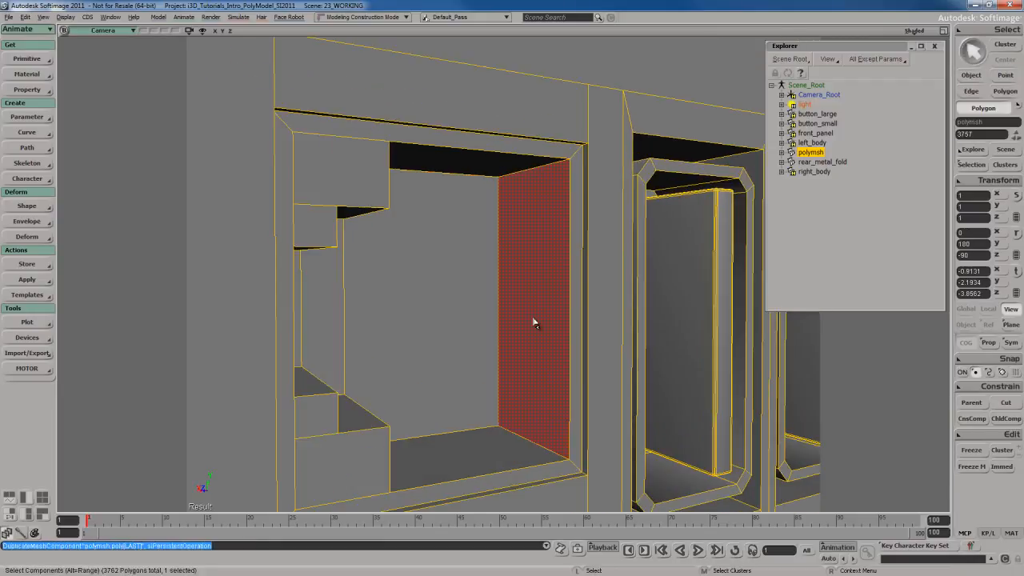
{"action": "key", "text": "s"}
{"action": "right_click_drag", "start_coordinate": [533, 317], "coordinate": [531, 348]}
{"action": "key", "text": "v"}
{"action": "left_click_drag", "start_coordinate": [512, 299], "coordinate": [483, 301]}
Step: Weld the extruded side wall's two front corner points to the inner corners of the port frame
{"action": "key", "text": "s"}
{"action": "right_click_drag", "start_coordinate": [484, 301], "coordinate": [552, 334]}
{"action": "key", "text": "space"}
{"action": "key", "text": "m"}
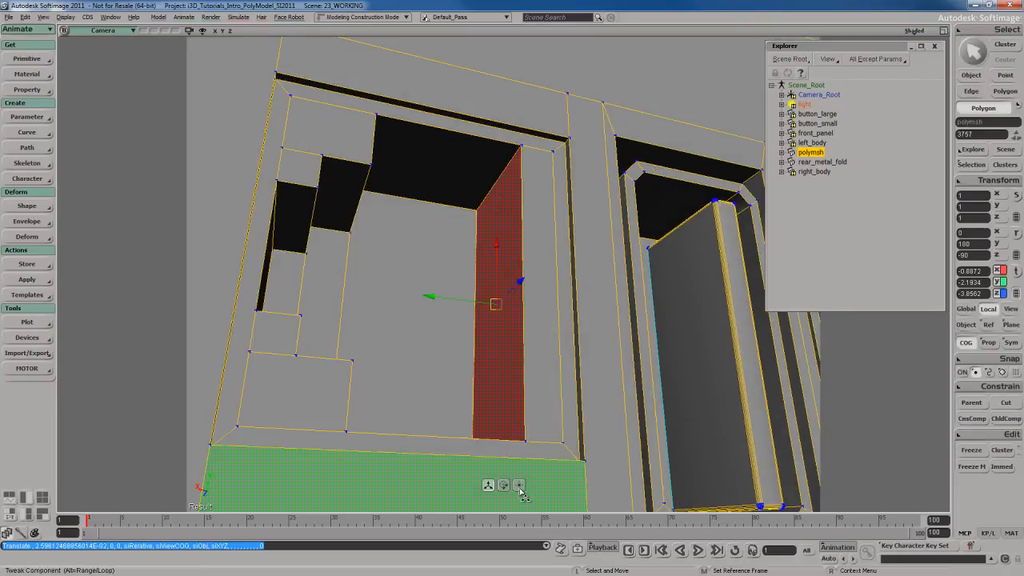
{"action": "left_click_drag", "start_coordinate": [525, 439], "coordinate": [562, 443]}
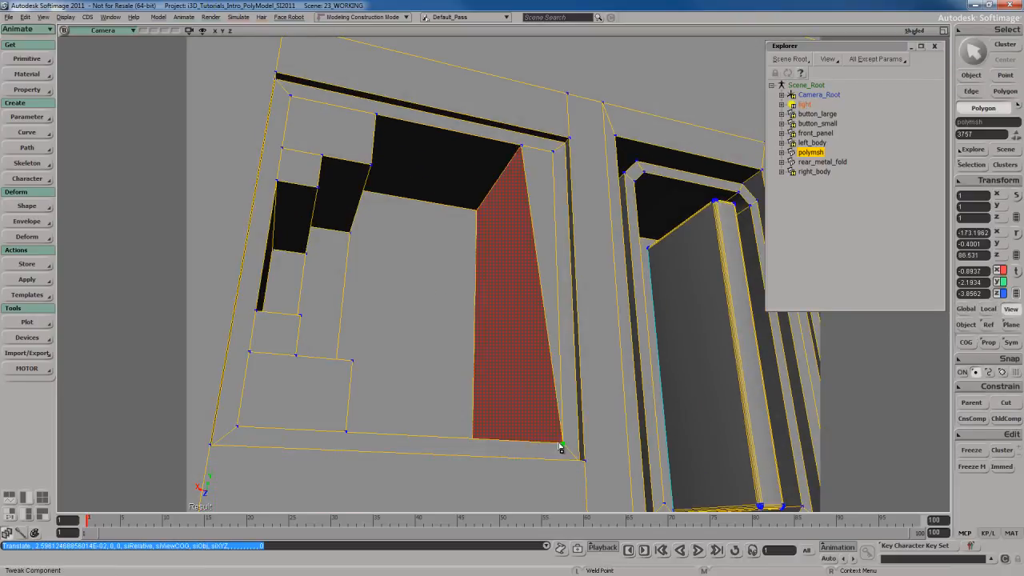
{"action": "left_click_drag", "start_coordinate": [521, 149], "coordinate": [553, 152]}
{"action": "key", "text": "s"}
{"action": "right_click_drag", "start_coordinate": [555, 162], "coordinate": [560, 281]}
{"action": "key", "text": "m"}
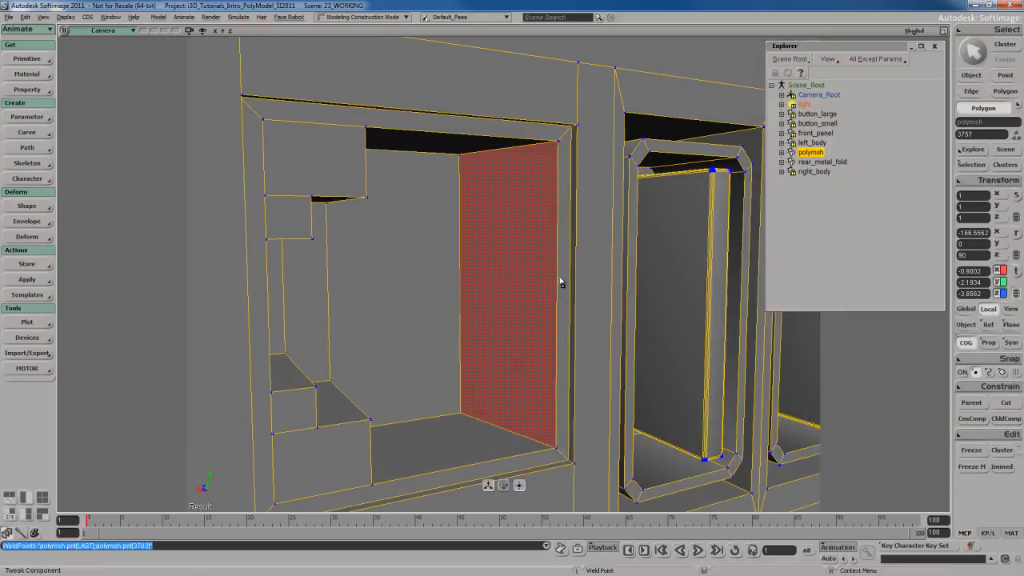
Step: Subdivide the side wall's front and back vertical edges evenly with 16 subdivisions to connect them with horizontal edges
{"action": "key", "text": "e"}
{"action": "key", "text": "s"}
{"action": "right_click_drag", "start_coordinate": [496, 315], "coordinate": [507, 304]}
{"action": "left_click_drag", "start_coordinate": [469, 276], "coordinate": [512, 289]}
{"action": "left_click", "coordinate": [560, 295], "text": "shift"}
{"action": "key", "text": "s"}
{"action": "right_click_drag", "start_coordinate": [534, 318], "coordinate": [526, 273]}
{"action": "key", "text": "e"}
{"action": "right_click", "coordinate": [509, 256]}
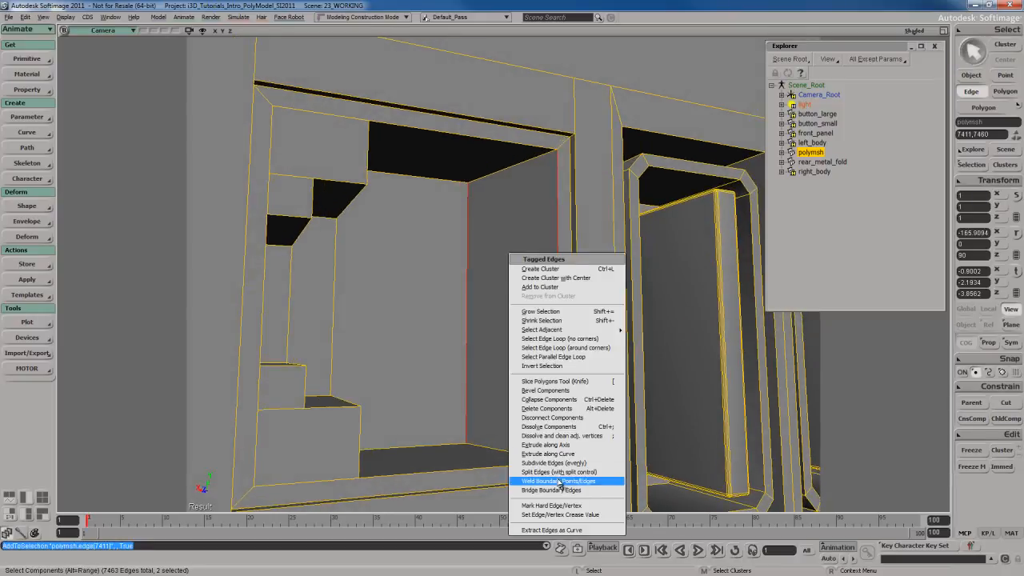
{"action": "left_click", "coordinate": [563, 467]}
{"action": "left_click_drag", "start_coordinate": [167, 137], "coordinate": [250, 138]}
{"action": "type", "text": "16"}
{"action": "key", "text": "Return"}
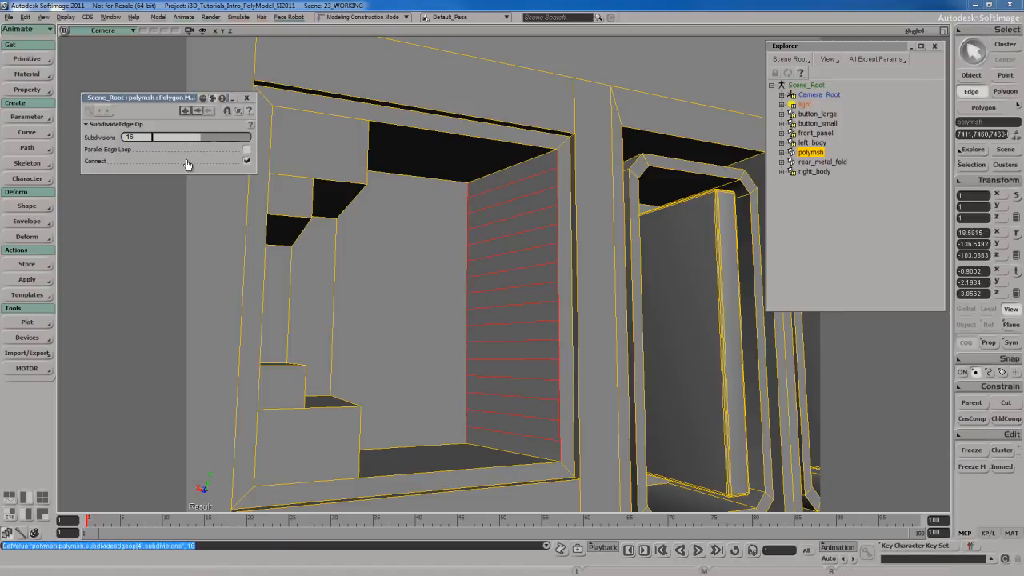
Step: Select all sixteen horizontal strip polygons on the opening's subdivided side wall and apply Inset Polygons to them
{"action": "key", "text": "u"}
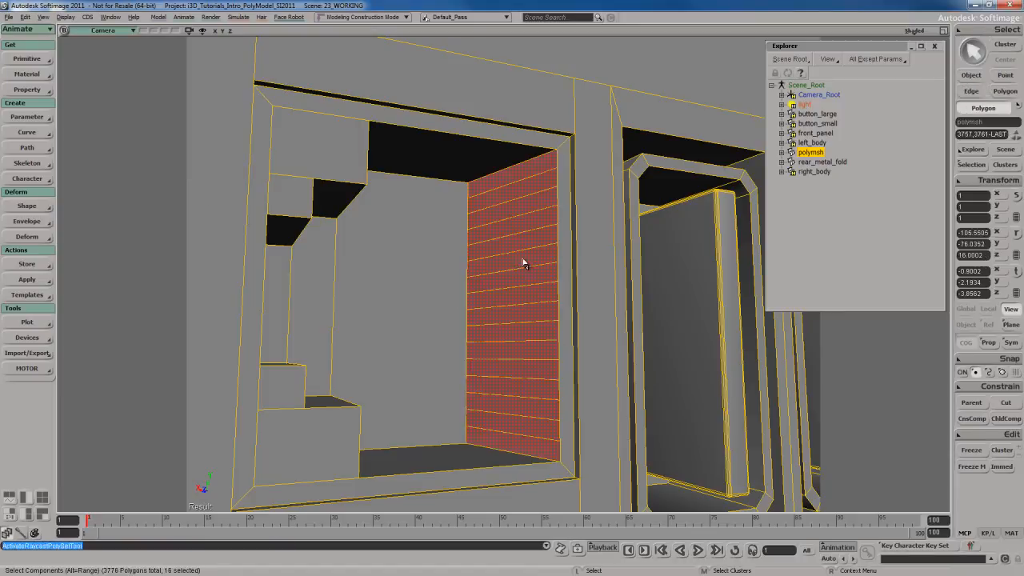
{"action": "left_click_drag", "start_coordinate": [533, 167], "coordinate": [521, 445]}
{"action": "key", "text": "s"}
{"action": "right_click_drag", "start_coordinate": [525, 328], "coordinate": [528, 323]}
{"action": "left_click_drag", "start_coordinate": [528, 322], "coordinate": [525, 319]}
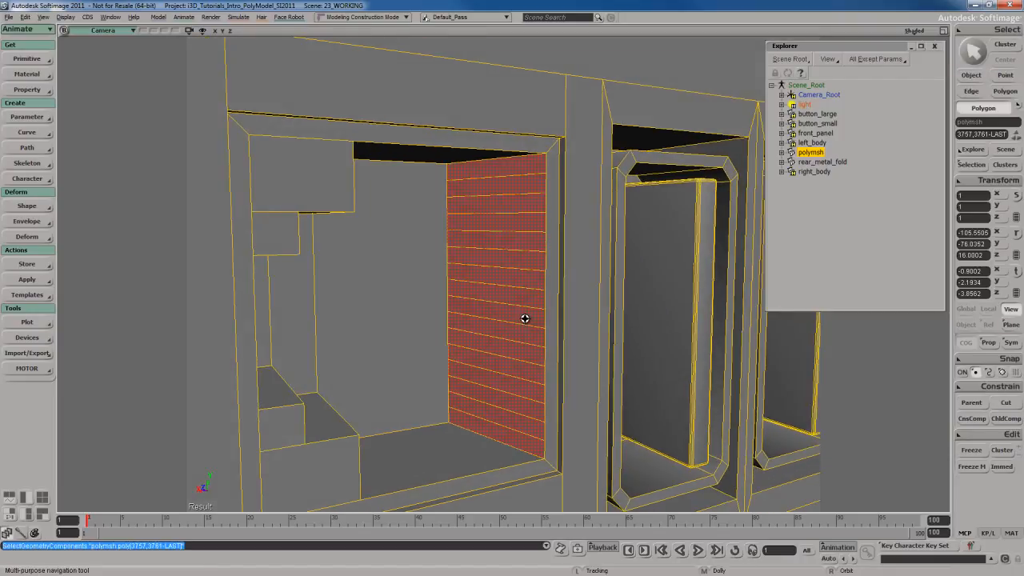
{"action": "key", "text": "space"}
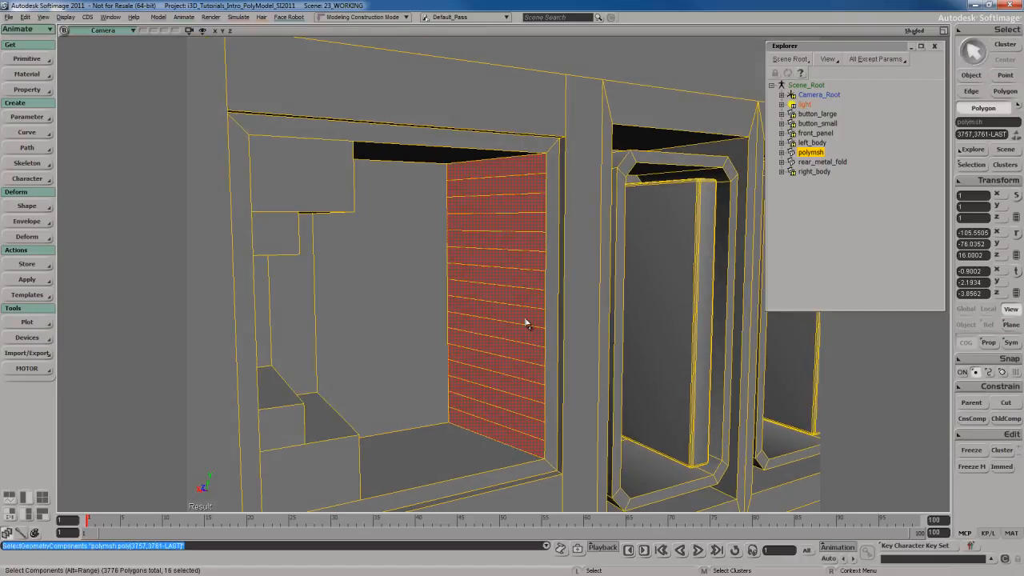
{"action": "right_click", "coordinate": [494, 237]}
{"action": "left_click", "coordinate": [541, 464]}
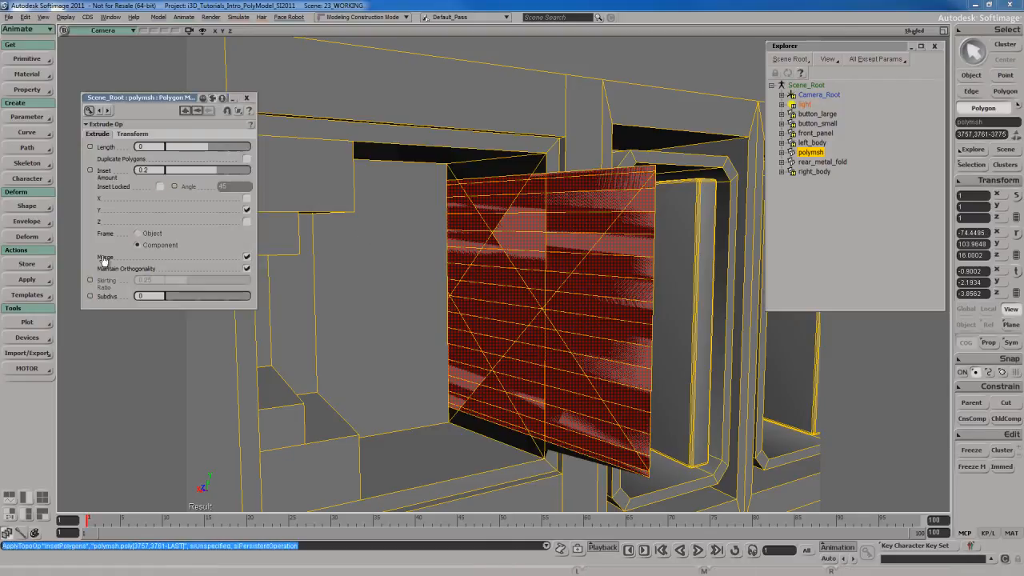
Step: Inset each side-wall strip separately by turning off Merge and setting the inset amount to 0.003
{"action": "left_click", "coordinate": [246, 257]}
{"action": "left_click_drag", "start_coordinate": [219, 173], "coordinate": [195, 174]}
{"action": "left_click_drag", "start_coordinate": [168, 172], "coordinate": [123, 176]}
{"action": "left_click_drag", "start_coordinate": [207, 175], "coordinate": [206, 176]}
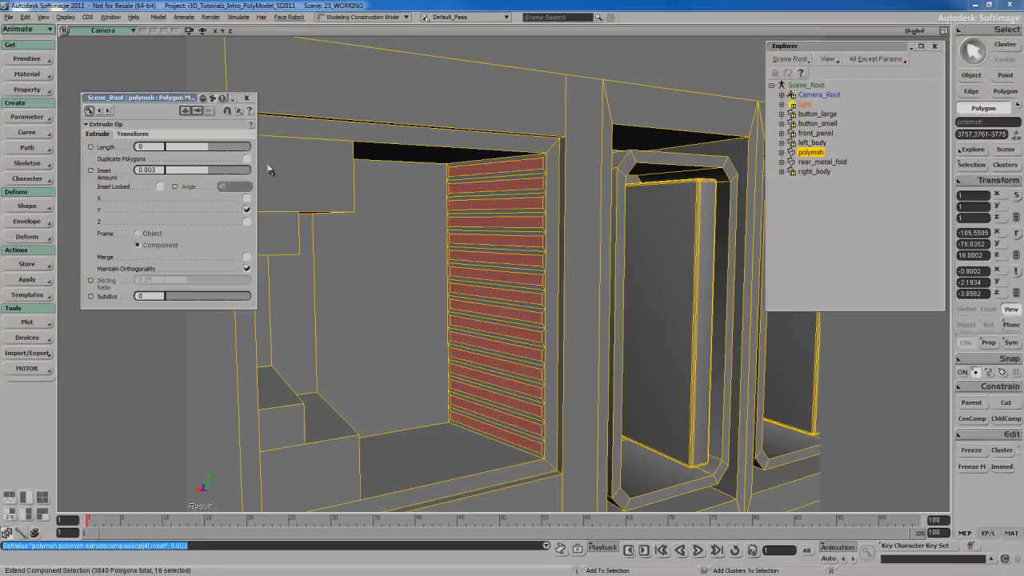
{"action": "left_click", "coordinate": [246, 97]}
Step: Extrude the inset strips and push them about 0.011 into the side wall along X to form the contact grooves
{"action": "key", "text": "s"}
{"action": "right_click_drag", "start_coordinate": [310, 165], "coordinate": [533, 243]}
{"action": "key", "text": "ctrl+d"}
{"action": "key", "text": "s"}
{"action": "key", "text": "v"}
{"action": "scroll", "coordinate": [533, 242], "scroll_direction": "up", "scroll_amount": 3}
{"action": "left_click_drag", "start_coordinate": [472, 277], "coordinate": [496, 278]}
{"action": "key", "text": "s"}
{"action": "right_click_drag", "start_coordinate": [445, 245], "coordinate": [480, 244]}
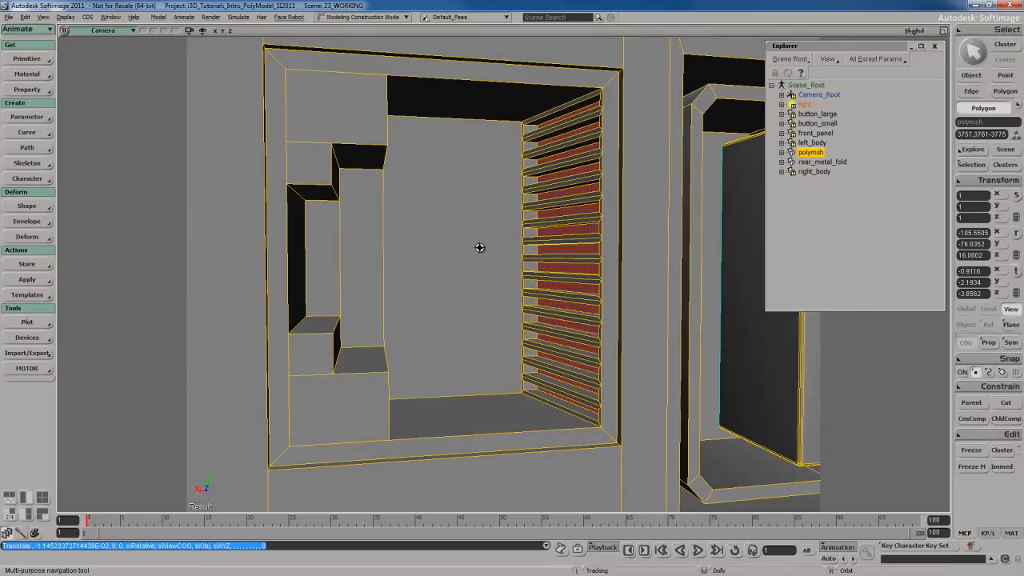
{"action": "key", "text": "space"}
Step: Subdivide the upper and lower edges of the opening's back wall with 2 subdivisions and connect them with a vertical edge
{"action": "key", "text": "e"}
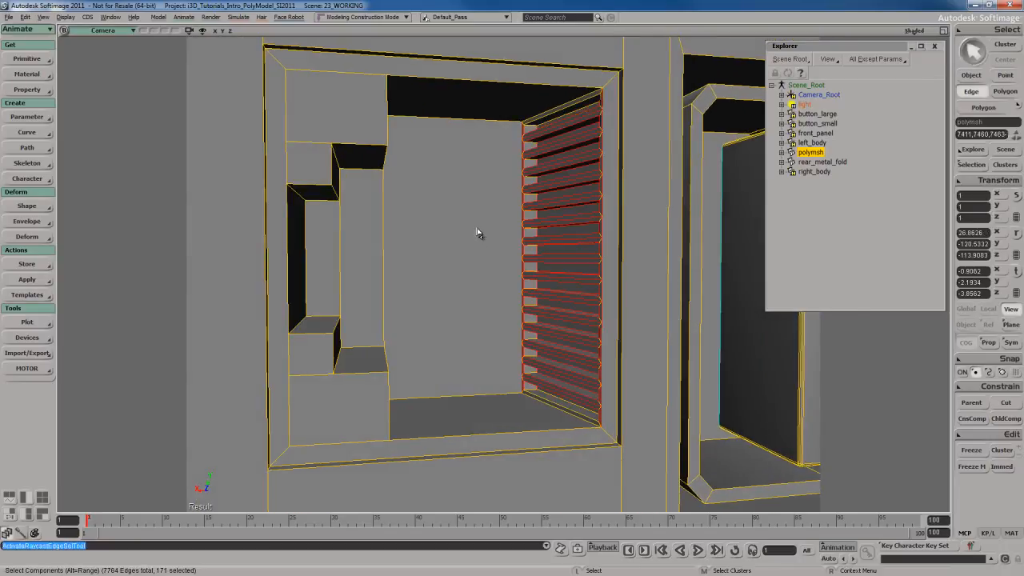
{"action": "left_click", "coordinate": [477, 129]}
{"action": "right_click", "coordinate": [465, 305]}
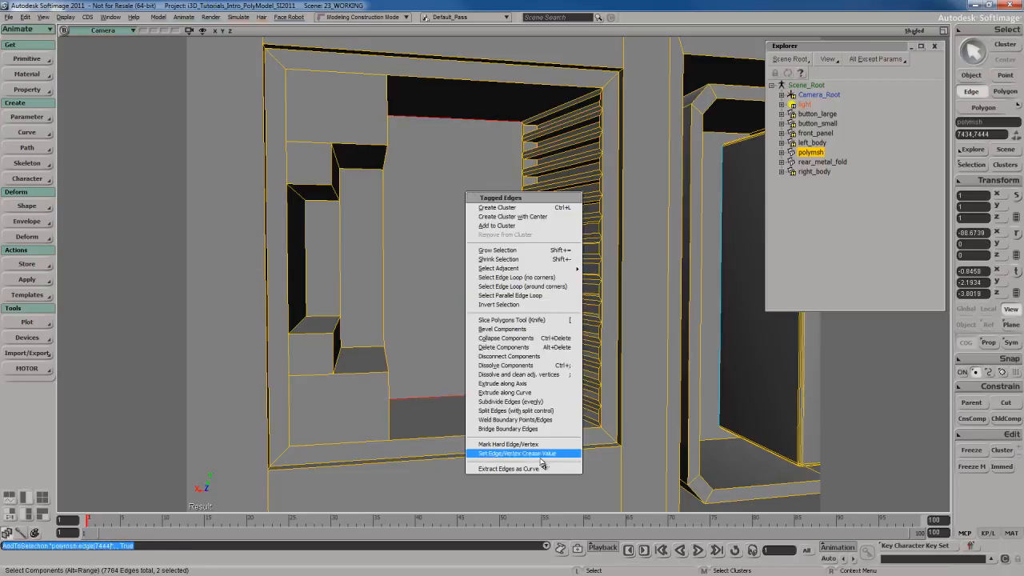
{"action": "left_click", "coordinate": [516, 410]}
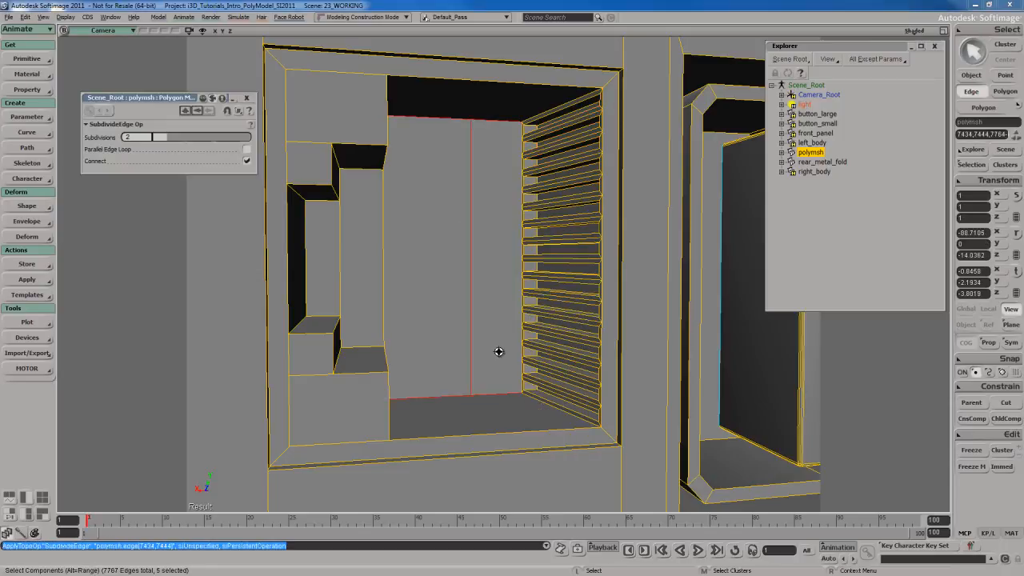
Step: Inset the back wall polygon between the notch steps and the new vertical edge
{"action": "key", "text": "u"}
{"action": "left_click", "coordinate": [447, 265]}
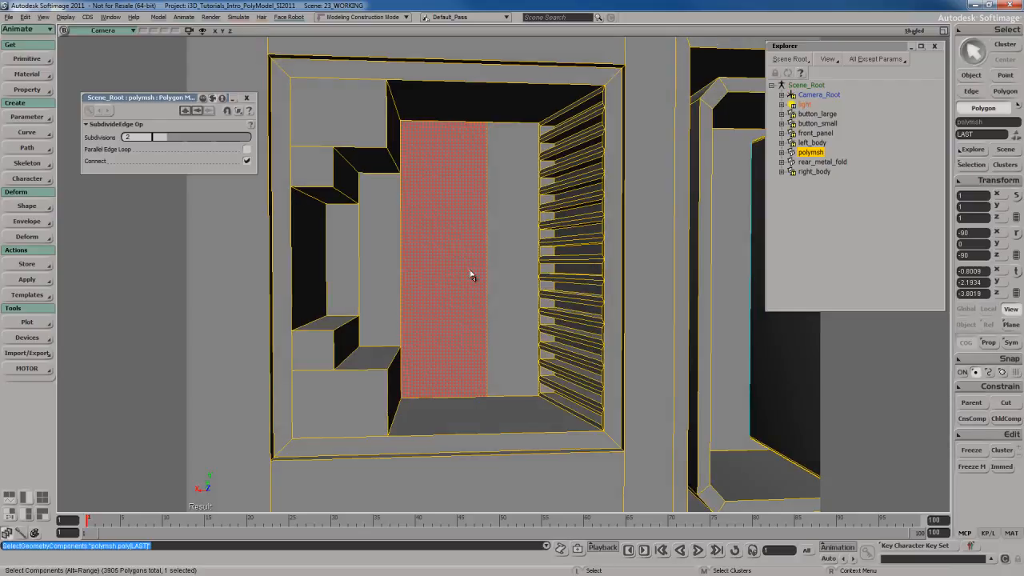
{"action": "right_click", "coordinate": [455, 209]}
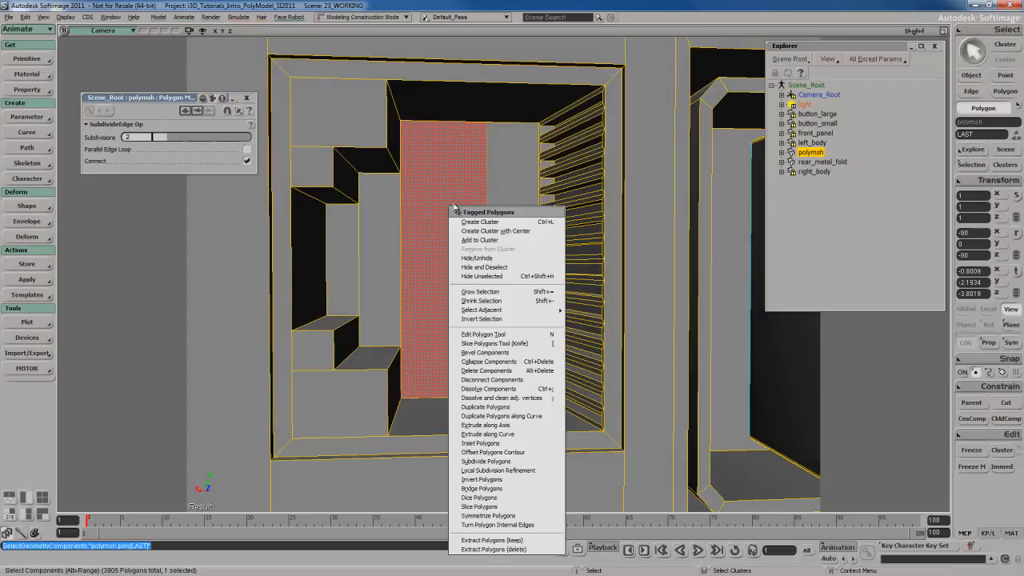
{"action": "left_click", "coordinate": [480, 437]}
{"action": "left_click_drag", "start_coordinate": [217, 170], "coordinate": [167, 172]}
Step: Extrude the inset back wall polygon and move the extrusion along the opening's depth
{"action": "key", "text": "s"}
{"action": "right_click_drag", "start_coordinate": [373, 184], "coordinate": [353, 200]}
{"action": "key", "text": "ctrl+d"}
{"action": "key", "text": "v"}
{"action": "key", "text": "s"}
{"action": "left_click_drag", "start_coordinate": [355, 205], "coordinate": [349, 199]}
{"action": "key", "text": "s"}
{"action": "mouse_move", "coordinate": [507, 273]}
{"action": "right_mouse_down"}
{"action": "mouse_move", "coordinate": [488, 259]}
{"action": "mouse_move", "coordinate": [487, 272]}
{"action": "right_mouse_up"}
{"action": "key", "text": "space"}
Step: Examine the ports down the rear panel, including the square port shown on the reference photo in the front view
{"action": "key", "text": "s"}
{"action": "middle_click_drag", "start_coordinate": [488, 272], "coordinate": [487, 269]}
{"action": "left_click_drag", "start_coordinate": [487, 269], "coordinate": [483, 244]}
{"action": "left_click", "coordinate": [482, 242]}
{"action": "key", "text": "s"}
{"action": "right_click_drag", "start_coordinate": [482, 242], "coordinate": [517, 313]}
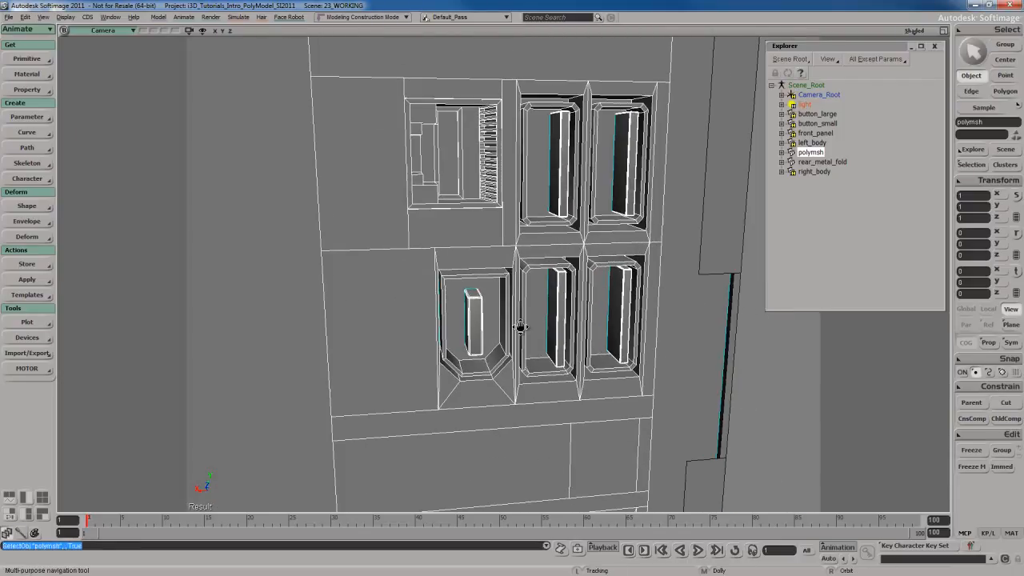
{"action": "middle_click_drag", "start_coordinate": [517, 313], "coordinate": [516, 292]}
{"action": "left_click_drag", "start_coordinate": [516, 292], "coordinate": [515, 261]}
{"action": "key", "text": "s"}
{"action": "right_click_drag", "start_coordinate": [515, 261], "coordinate": [541, 307]}
{"action": "middle_click_drag", "start_coordinate": [541, 307], "coordinate": [542, 288]}
{"action": "left_click_drag", "start_coordinate": [541, 288], "coordinate": [539, 270]}
{"action": "right_click_drag", "start_coordinate": [539, 269], "coordinate": [542, 325]}
{"action": "left_click_drag", "start_coordinate": [544, 272], "coordinate": [512, 281]}
{"action": "scroll", "coordinate": [524, 308], "scroll_direction": "up", "scroll_amount": 4}
{"action": "key", "text": "s"}
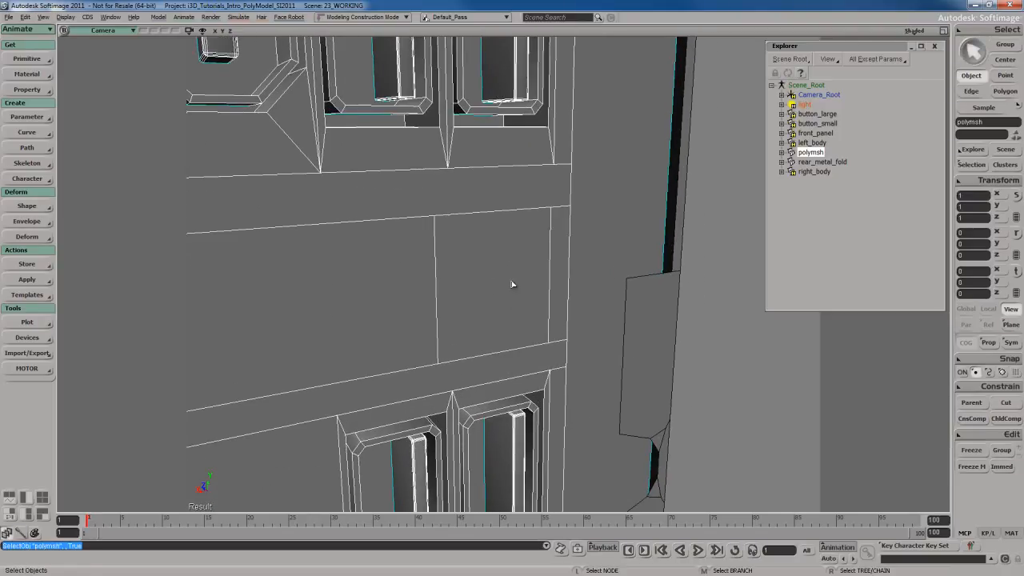
{"action": "key", "text": "F12"}
{"action": "key", "text": "F12"}
{"action": "key", "text": "s"}
{"action": "middle_click_drag", "start_coordinate": [560, 368], "coordinate": [608, 416]}
{"action": "left_click_drag", "start_coordinate": [608, 416], "coordinate": [488, 150]}
{"action": "left_click_drag", "start_coordinate": [432, 104], "coordinate": [509, 265]}
{"action": "scroll", "coordinate": [531, 243], "scroll_direction": "up", "scroll_amount": 2}
{"action": "key", "text": "s"}
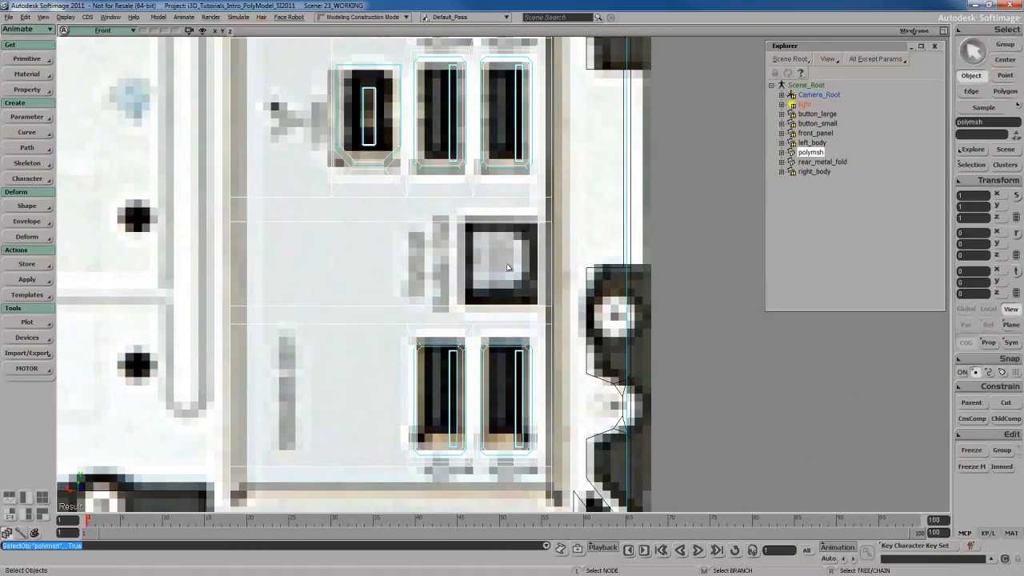
Step: Extrude the square port polygon between the two port rows and push it about 0.004 into the panel along Z
{"action": "key", "text": "y"}
{"action": "left_click", "coordinate": [507, 268]}
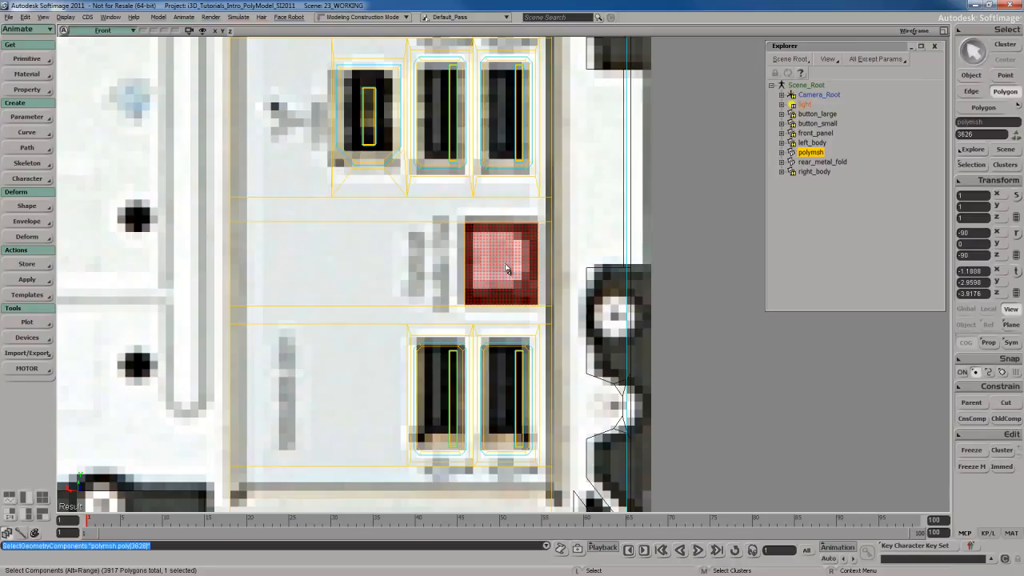
{"action": "key", "text": "F12"}
{"action": "key", "text": "F12"}
{"action": "middle_click_drag", "start_coordinate": [549, 290], "coordinate": [487, 299]}
{"action": "right_click", "coordinate": [488, 299]}
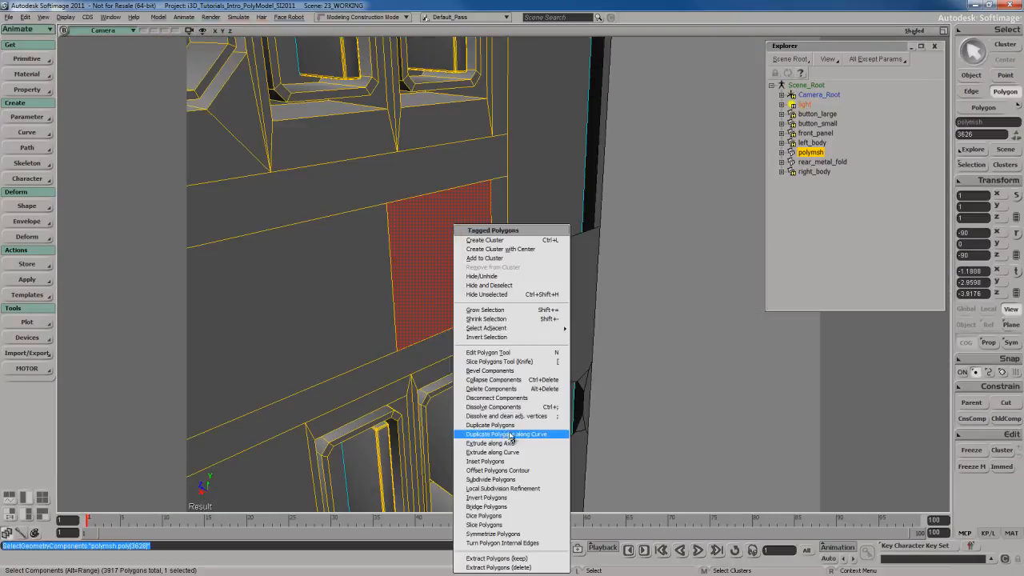
{"action": "left_click", "coordinate": [441, 271]}
{"action": "key", "text": "s"}
{"action": "left_click_drag", "start_coordinate": [437, 259], "coordinate": [457, 283]}
{"action": "key", "text": "ctrl+d"}
{"action": "key", "text": "v"}
{"action": "scroll", "coordinate": [472, 312], "scroll_direction": "up", "scroll_amount": 5}
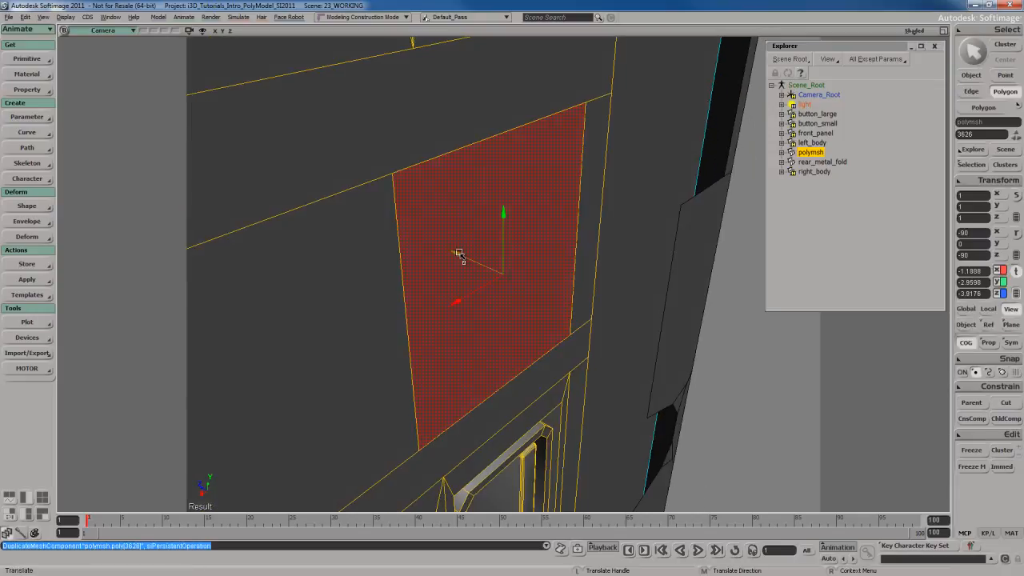
{"action": "left_click_drag", "start_coordinate": [459, 253], "coordinate": [453, 255]}
{"action": "key", "text": "s"}
{"action": "right_click_drag", "start_coordinate": [453, 255], "coordinate": [521, 315]}
{"action": "key", "text": "space"}
Step: Inset the recessed square port polygon to form its outer border
{"action": "right_click", "coordinate": [497, 223]}
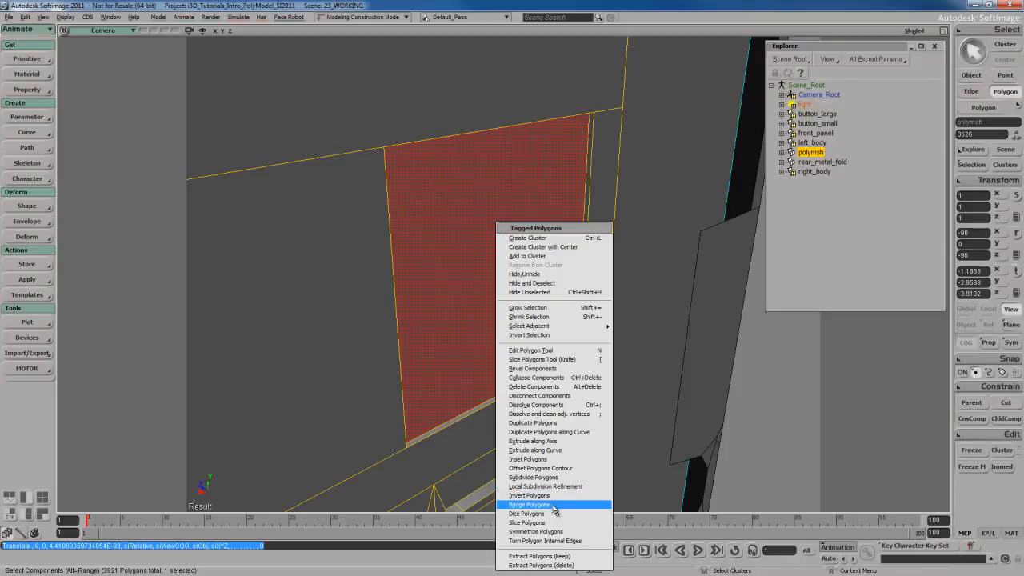
{"action": "left_click", "coordinate": [529, 459]}
{"action": "mouse_move", "coordinate": [224, 173]}
{"action": "left_mouse_down"}
{"action": "mouse_move", "coordinate": [209, 175]}
{"action": "mouse_move", "coordinate": [238, 173]}
{"action": "left_mouse_up"}
{"action": "left_click", "coordinate": [246, 98]}
Step: Scale the inner square to match the reference photo in the front view, reducing it to about 0.97 along Y
{"action": "key", "text": "F12"}
{"action": "key", "text": "F12"}
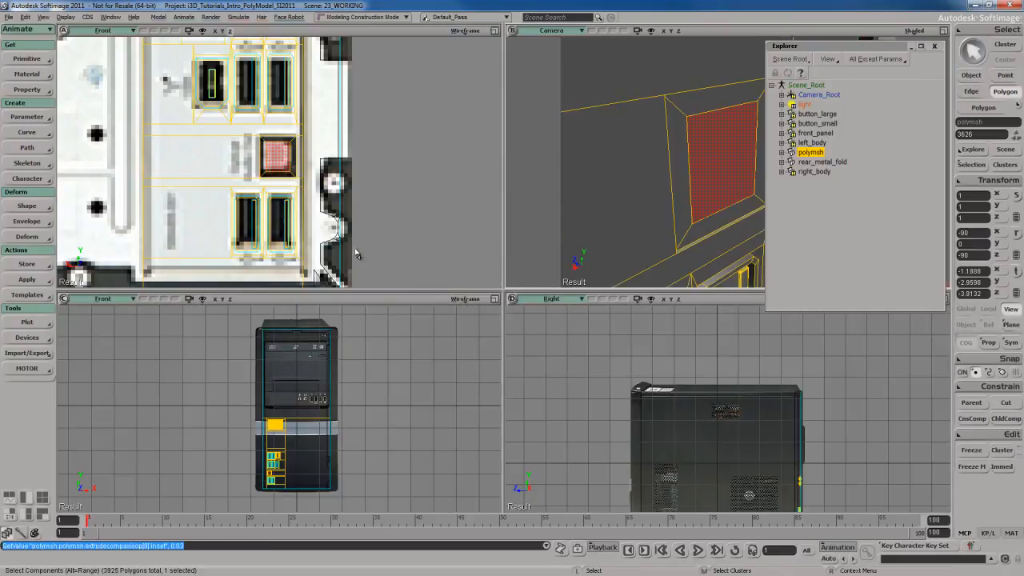
{"action": "key", "text": "s"}
{"action": "left_click_drag", "start_coordinate": [522, 299], "coordinate": [507, 301]}
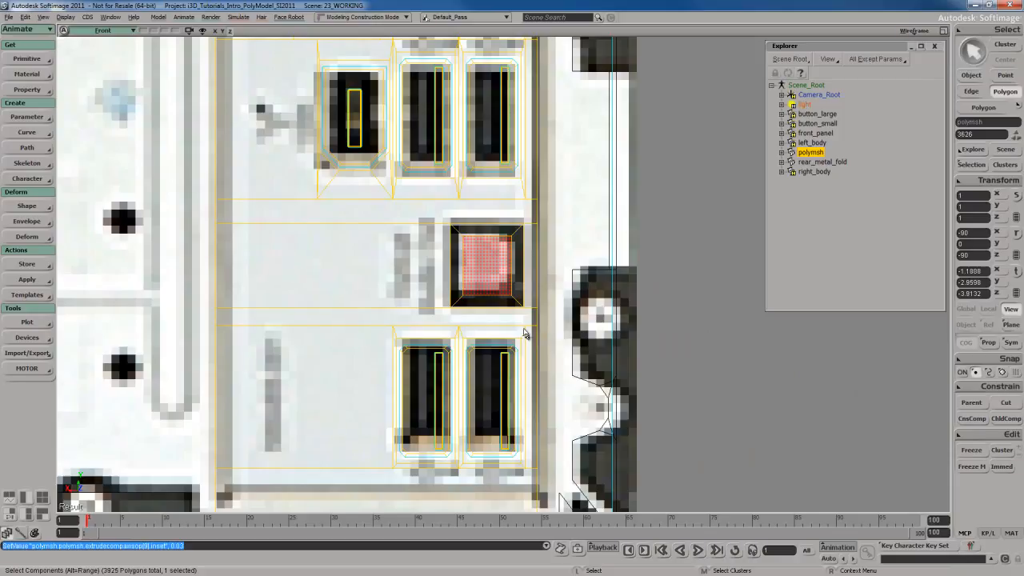
{"action": "key", "text": "c"}
{"action": "key", "text": "x"}
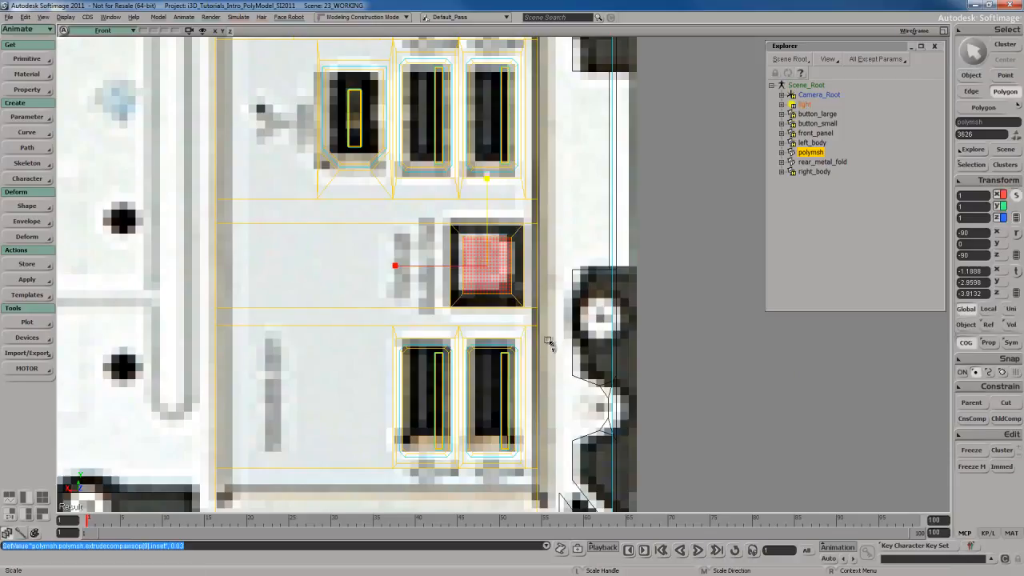
{"action": "middle_click_drag", "start_coordinate": [549, 340], "coordinate": [500, 339]}
{"action": "key", "text": "x"}
Step: Bevel the inner square's two corner points nearest the panel's outer edge with a distance of about 0.94
{"action": "key", "text": "F12"}
{"action": "key", "text": "F12"}
{"action": "key", "text": "s"}
{"action": "mouse_move", "coordinate": [579, 320]}
{"action": "right_mouse_down"}
{"action": "mouse_move", "coordinate": [551, 312]}
{"action": "mouse_move", "coordinate": [562, 300]}
{"action": "mouse_move", "coordinate": [555, 309]}
{"action": "right_mouse_up"}
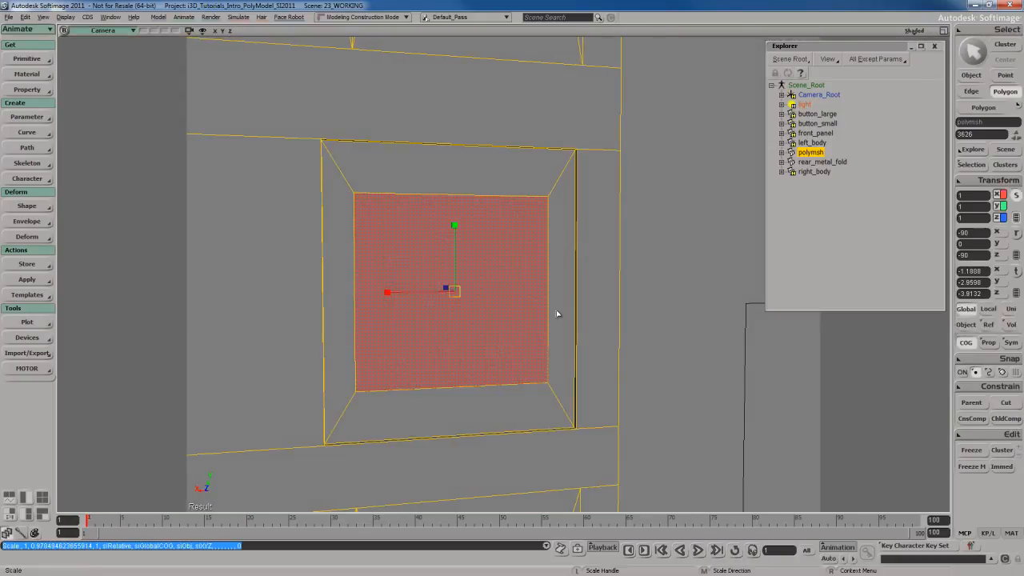
{"action": "key", "text": "t"}
{"action": "left_click", "coordinate": [550, 197]}
{"action": "left_click", "coordinate": [548, 385], "text": "shift"}
{"action": "right_click", "coordinate": [502, 253]}
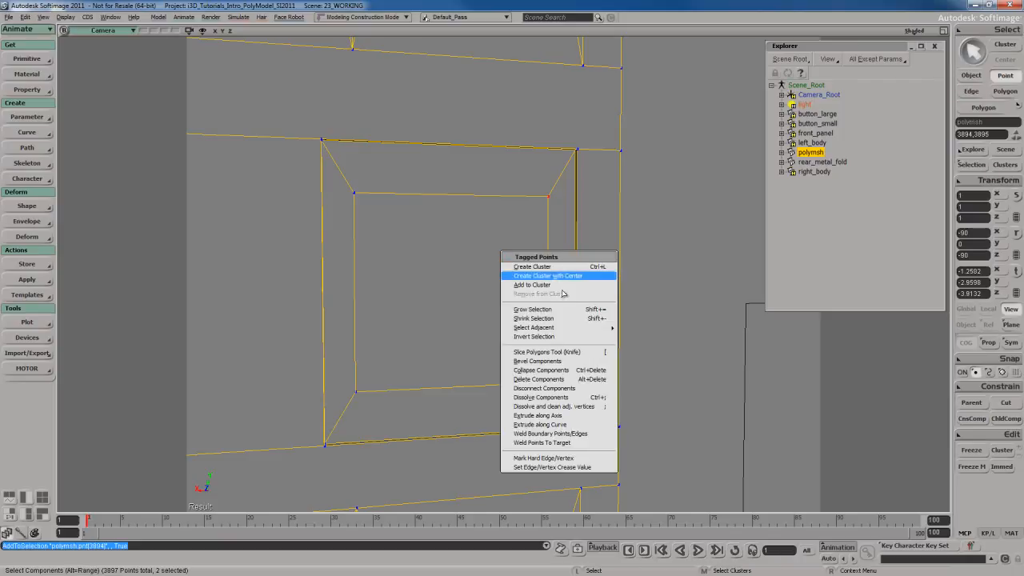
{"action": "left_click", "coordinate": [555, 363]}
{"action": "key", "text": "s"}
{"action": "right_click_drag", "start_coordinate": [490, 318], "coordinate": [494, 285]}
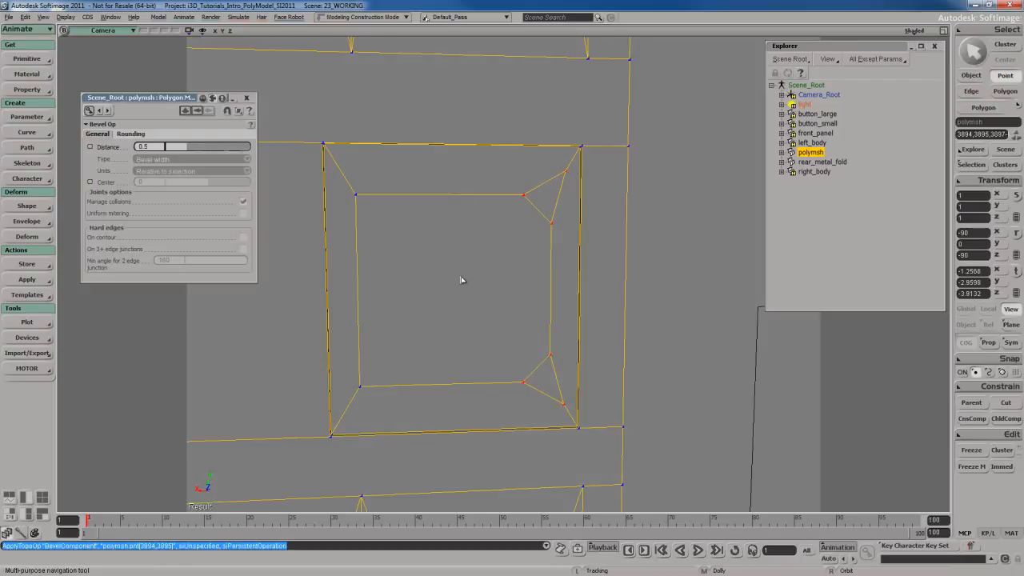
{"action": "left_click_drag", "start_coordinate": [183, 152], "coordinate": [204, 150]}
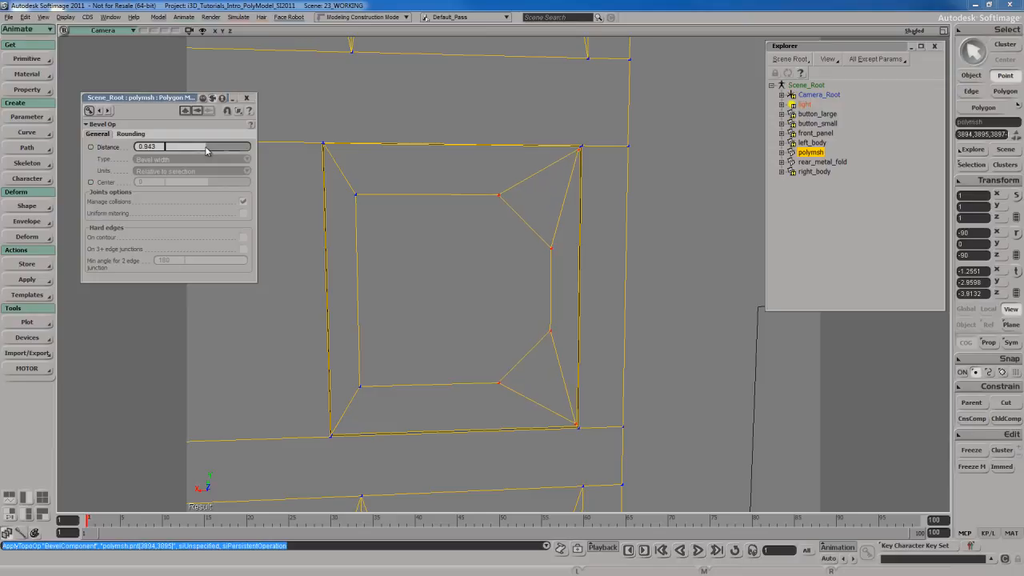
{"action": "left_click", "coordinate": [246, 97]}
Step: Inset the square port's inner polygon with the two bevelled corners by 0.004
{"action": "key", "text": "s"}
{"action": "right_click_drag", "start_coordinate": [380, 240], "coordinate": [513, 327]}
{"action": "key", "text": "y"}
{"action": "left_click", "coordinate": [513, 326]}
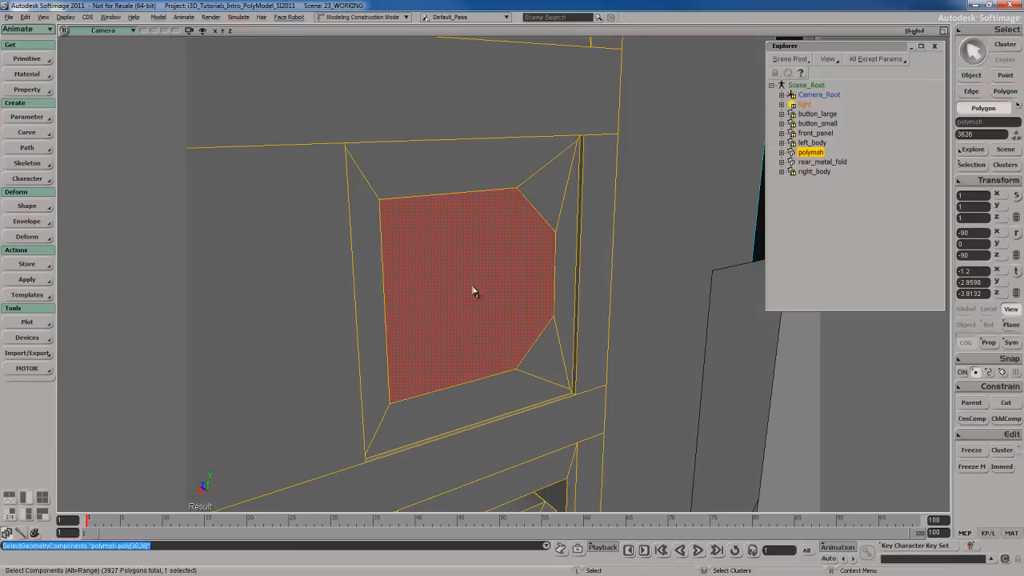
{"action": "right_click", "coordinate": [472, 261]}
{"action": "left_click", "coordinate": [504, 464]}
{"action": "left_click_drag", "start_coordinate": [215, 174], "coordinate": [49, 180]}
{"action": "key", "text": "s"}
{"action": "right_click_drag", "start_coordinate": [416, 285], "coordinate": [421, 276]}
{"action": "left_click_drag", "start_coordinate": [210, 175], "coordinate": [214, 176]}
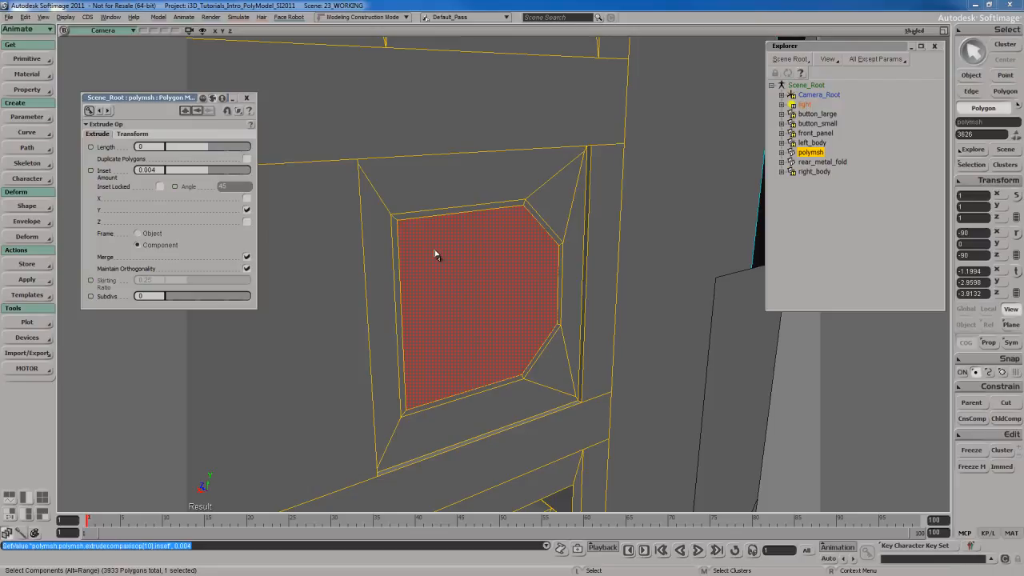
Step: Select the thin ring of polygons around the port's inner polygon, extrude it and push it into the panel
{"action": "left_click", "coordinate": [396, 228]}
{"action": "middle_click", "coordinate": [417, 214], "text": "alt"}
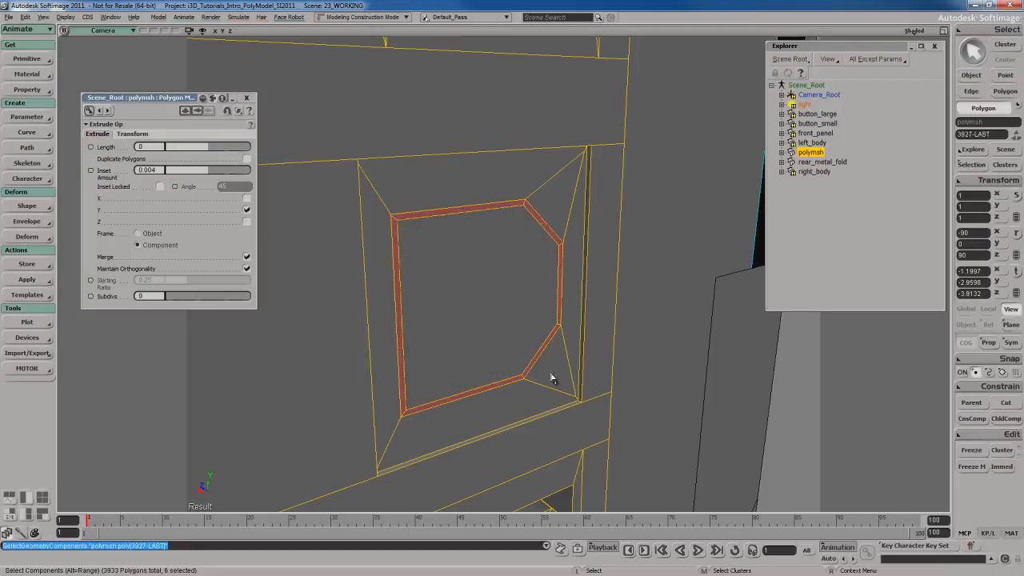
{"action": "key", "text": "ctrl+d"}
{"action": "key", "text": "v"}
{"action": "key", "text": "s"}
{"action": "right_click_drag", "start_coordinate": [517, 315], "coordinate": [468, 282]}
{"action": "left_click_drag", "start_coordinate": [468, 282], "coordinate": [454, 277]}
{"action": "key", "text": "s"}
{"action": "right_click_drag", "start_coordinate": [454, 277], "coordinate": [499, 310]}
{"action": "key", "text": "s"}
Step: Inset the square port's central polygon inside the recessed groove by 0.007
{"action": "left_click", "coordinate": [480, 265]}
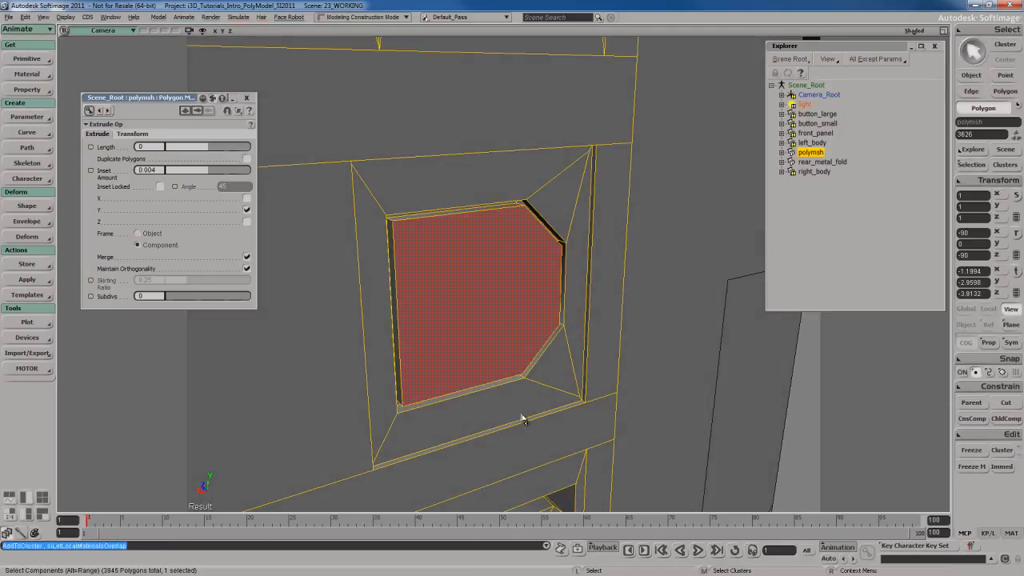
{"action": "right_click", "coordinate": [474, 274]}
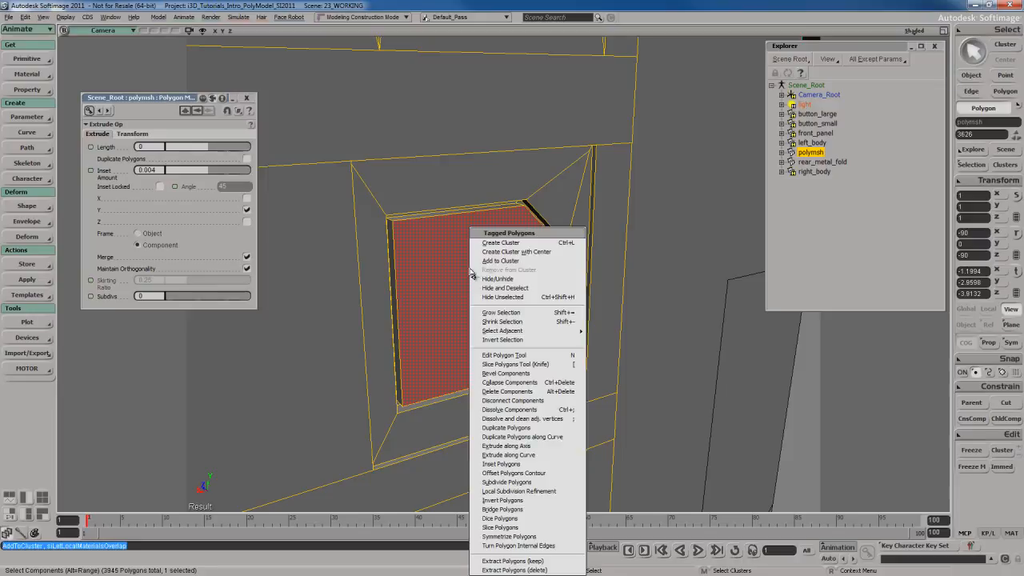
{"action": "left_click", "coordinate": [516, 465]}
{"action": "mouse_move", "coordinate": [203, 174]}
{"action": "left_mouse_down"}
{"action": "mouse_move", "coordinate": [217, 171]}
{"action": "mouse_move", "coordinate": [186, 173]}
{"action": "left_mouse_up"}
{"action": "key", "text": "s"}
{"action": "scroll", "coordinate": [478, 281], "scroll_direction": "up", "scroll_amount": 5}
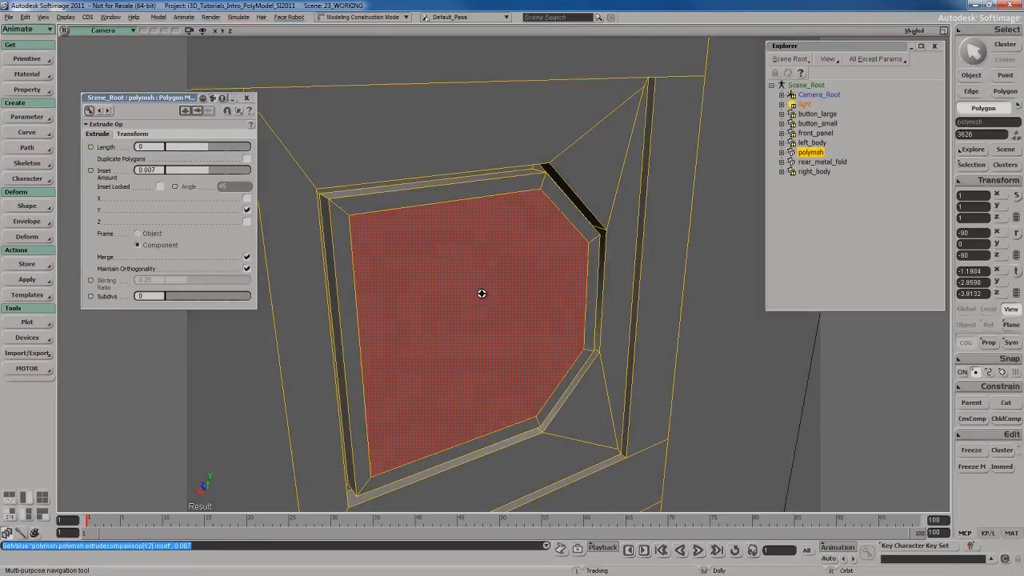
{"action": "key", "text": "space"}
Step: Subdivide the six corner edges of the inner border with 2 subdivisions and connect them into a loop around the port
{"action": "key", "text": "e"}
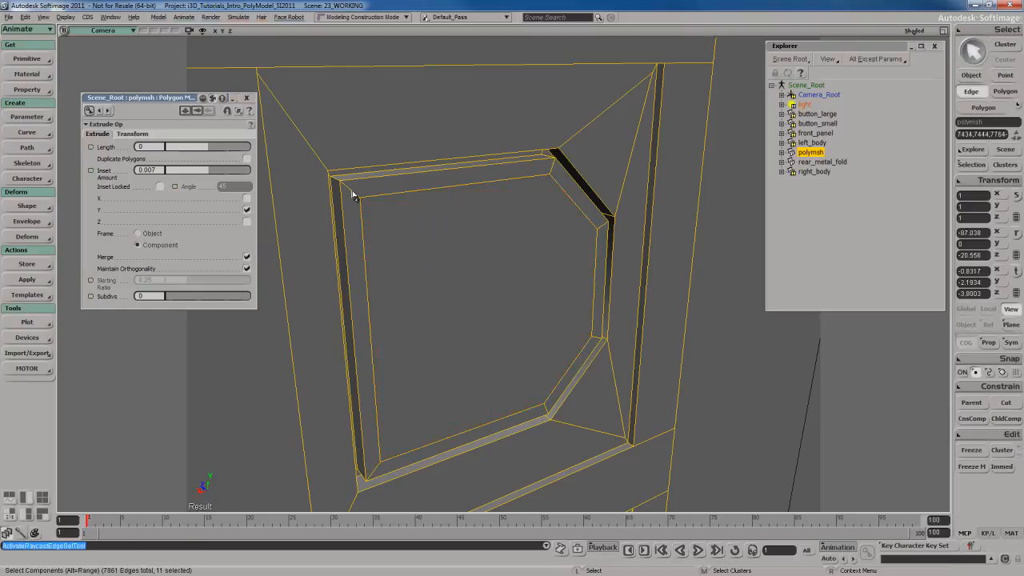
{"action": "left_click", "coordinate": [355, 191]}
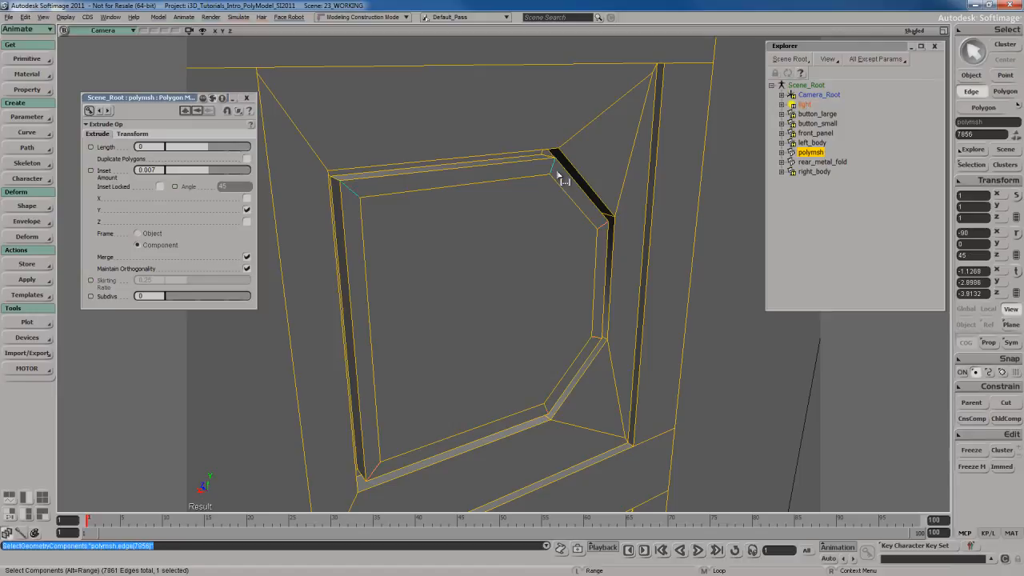
{"action": "right_click", "coordinate": [477, 192]}
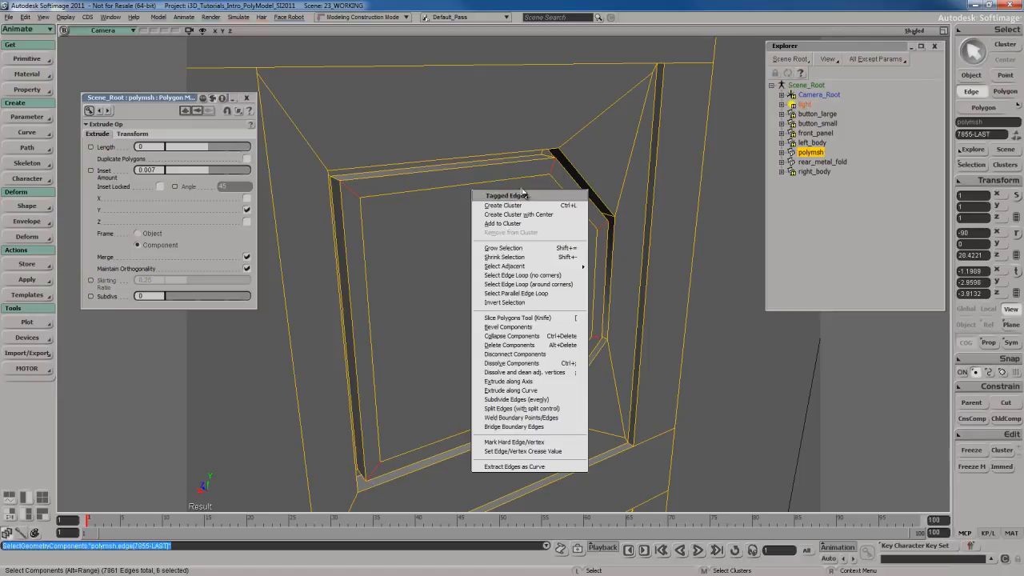
{"action": "left_click", "coordinate": [520, 399]}
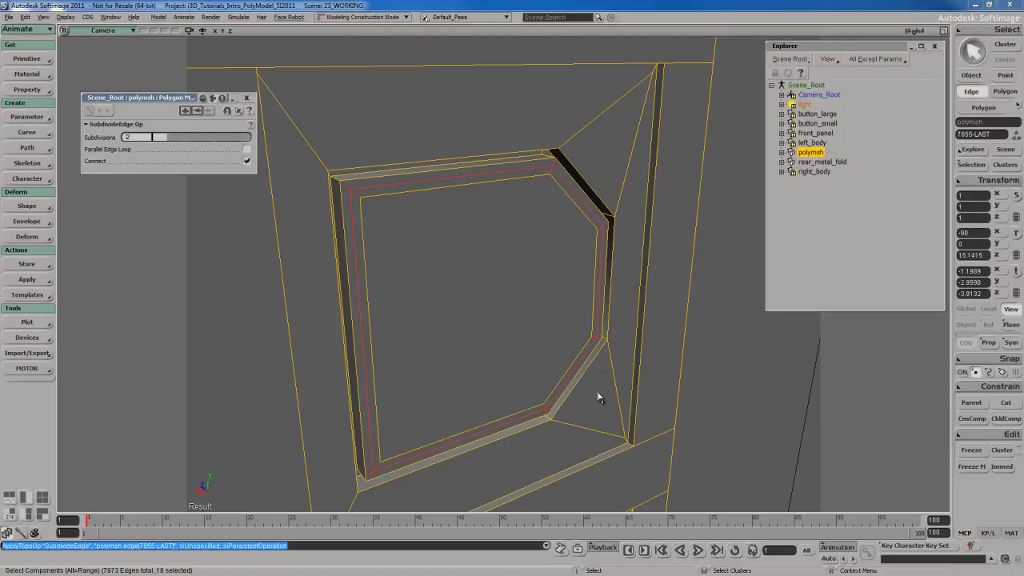
Step: Select only the middle edge loop around the square port's inner border and move it slightly along the panel's depth
{"action": "left_click", "coordinate": [246, 98]}
{"action": "key", "text": "s"}
{"action": "right_click_drag", "start_coordinate": [434, 197], "coordinate": [455, 197]}
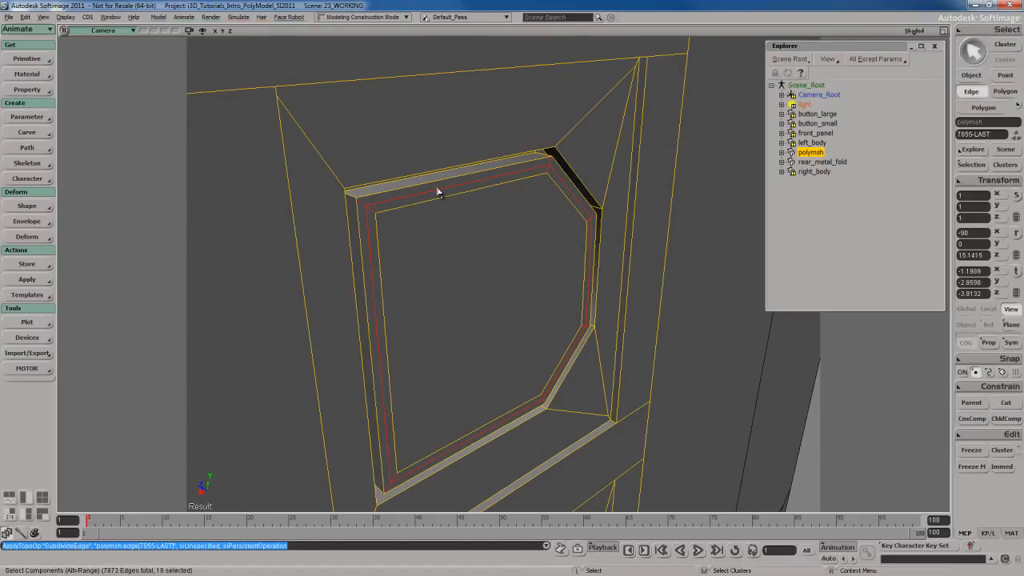
{"action": "left_click", "coordinate": [438, 193]}
{"action": "middle_click", "coordinate": [436, 193], "text": "alt"}
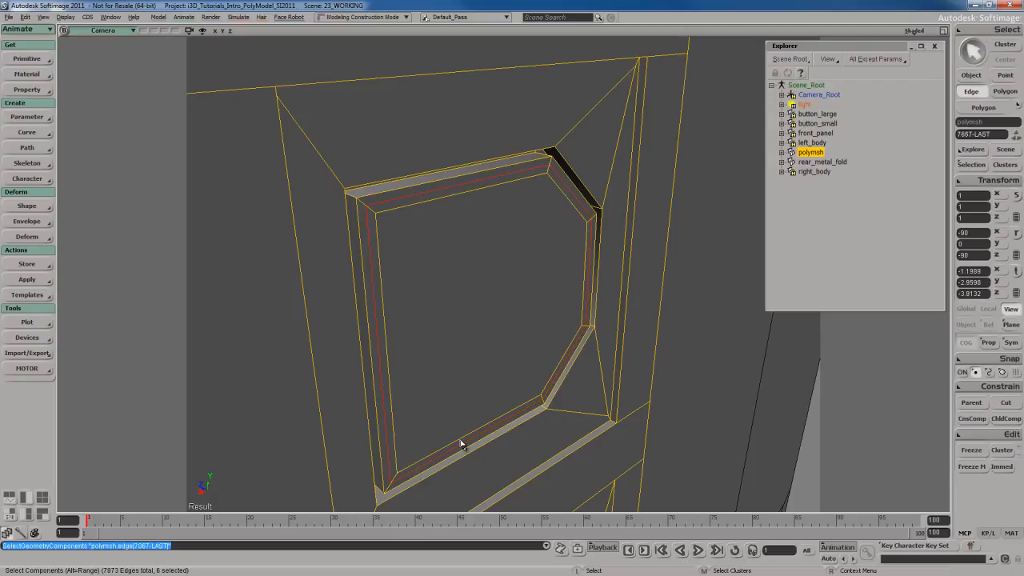
{"action": "key", "text": "v"}
{"action": "key", "text": "s"}
{"action": "right_click_drag", "start_coordinate": [575, 261], "coordinate": [584, 256]}
{"action": "left_click_drag", "start_coordinate": [468, 282], "coordinate": [477, 286]}
{"action": "key", "text": "s"}
{"action": "right_click_drag", "start_coordinate": [541, 293], "coordinate": [539, 282]}
{"action": "key", "text": "space"}
Step: Bevel the moved edge loop with an increased distance and 5 rounding subdivisions
{"action": "right_click", "coordinate": [480, 185]}
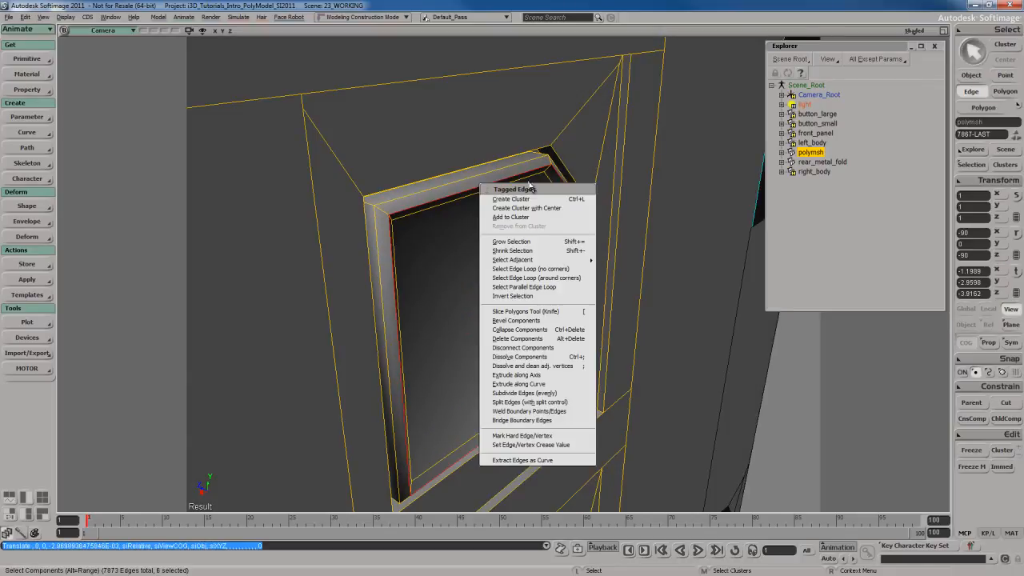
{"action": "left_click", "coordinate": [535, 321]}
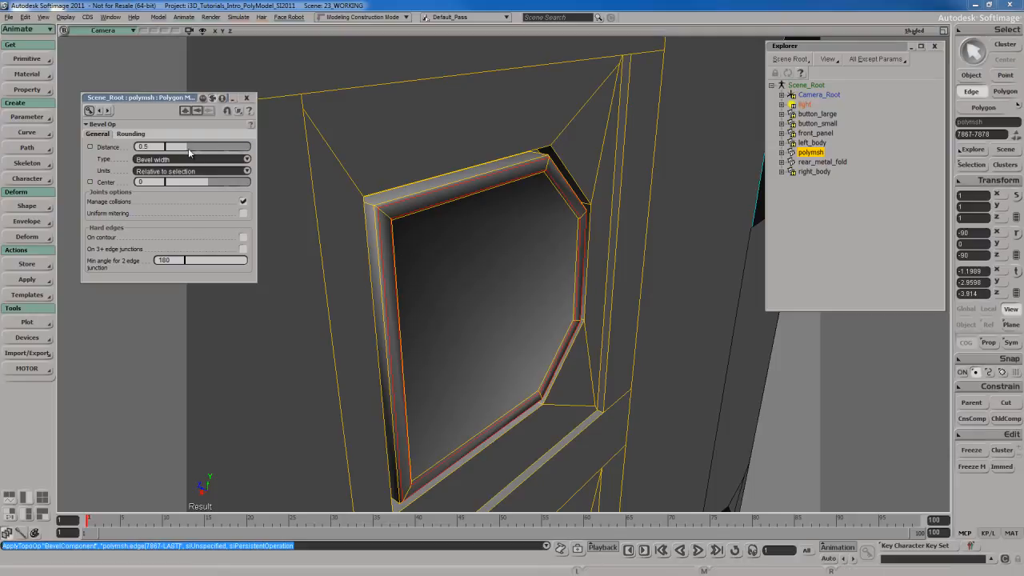
{"action": "left_click_drag", "start_coordinate": [190, 149], "coordinate": [240, 149]}
{"action": "left_click", "coordinate": [131, 133]}
{"action": "left_click_drag", "start_coordinate": [172, 148], "coordinate": [207, 151]}
{"action": "left_click", "coordinate": [247, 98]}
{"action": "key", "text": "s"}
{"action": "right_click_drag", "start_coordinate": [432, 240], "coordinate": [464, 293]}
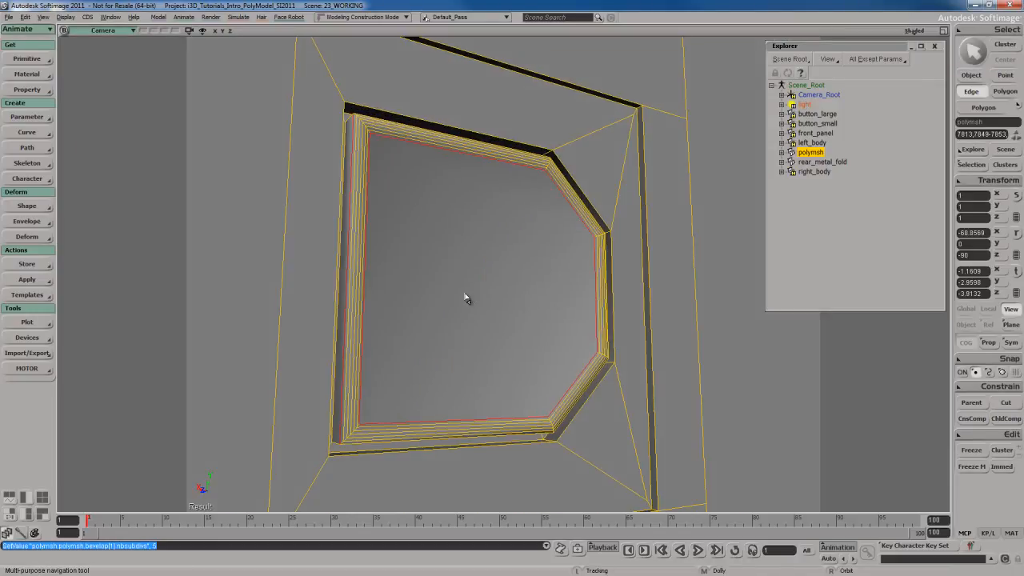
Step: Select the edges adjacent to the port's central polygon and mark them as hard edges
{"action": "key", "text": "u"}
{"action": "left_click", "coordinate": [509, 266]}
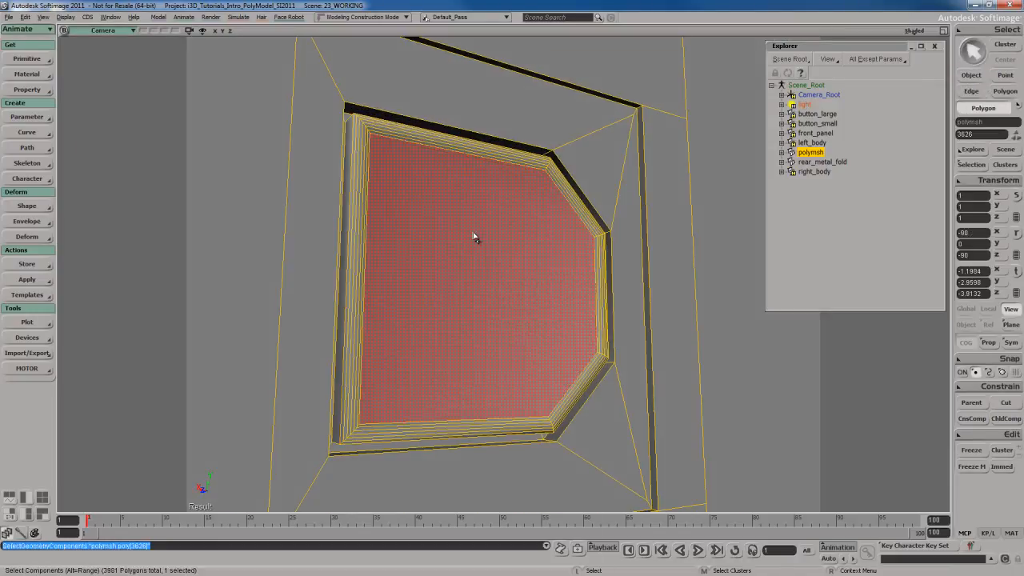
{"action": "right_click", "coordinate": [474, 238]}
{"action": "mouse_move", "coordinate": [494, 331]}
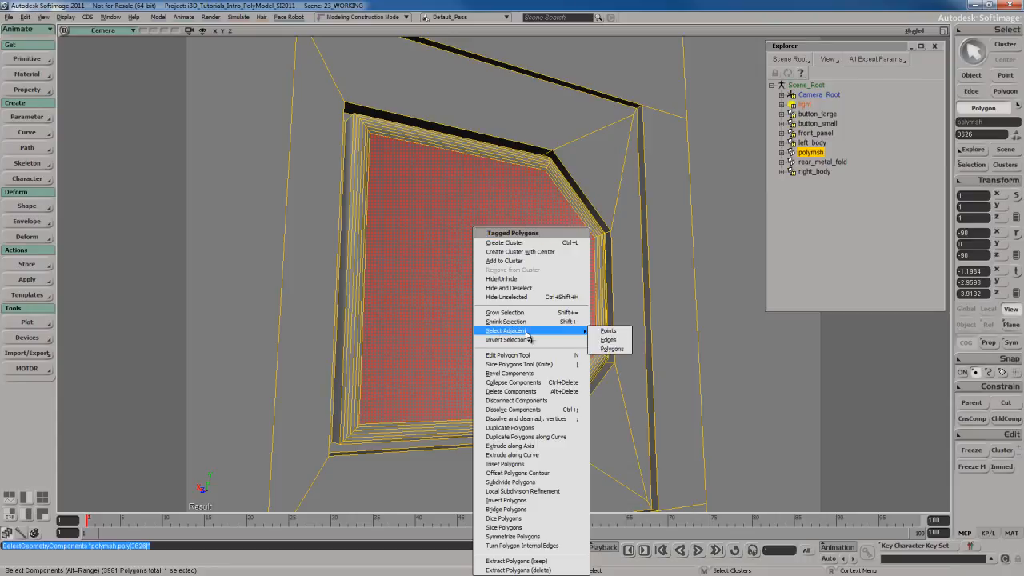
{"action": "left_click", "coordinate": [608, 341]}
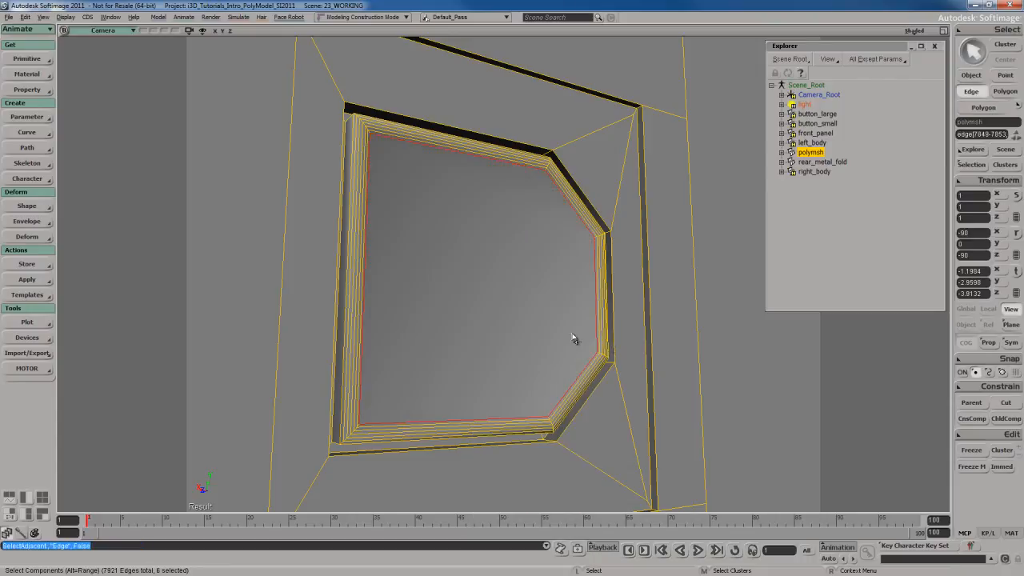
{"action": "right_click", "coordinate": [485, 236]}
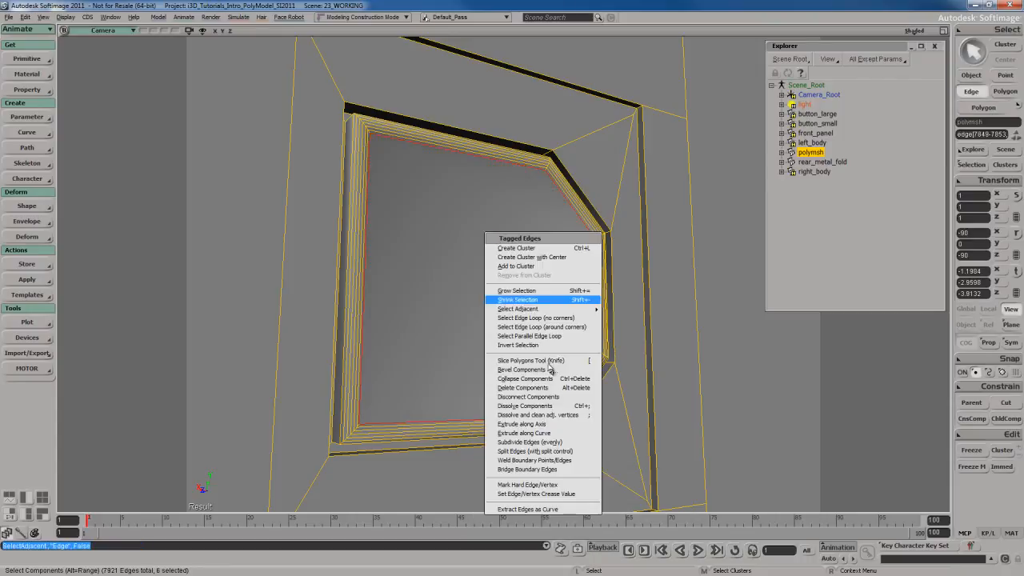
{"action": "left_click", "coordinate": [546, 488]}
{"action": "key", "text": "space"}
{"action": "key", "text": "s"}
{"action": "left_click_drag", "start_coordinate": [496, 279], "coordinate": [509, 294]}
{"action": "right_click_drag", "start_coordinate": [509, 295], "coordinate": [508, 326]}
{"action": "key", "text": "space"}
{"action": "left_click", "coordinate": [246, 98]}
{"action": "scroll", "coordinate": [520, 337], "scroll_direction": "down", "scroll_amount": 3}
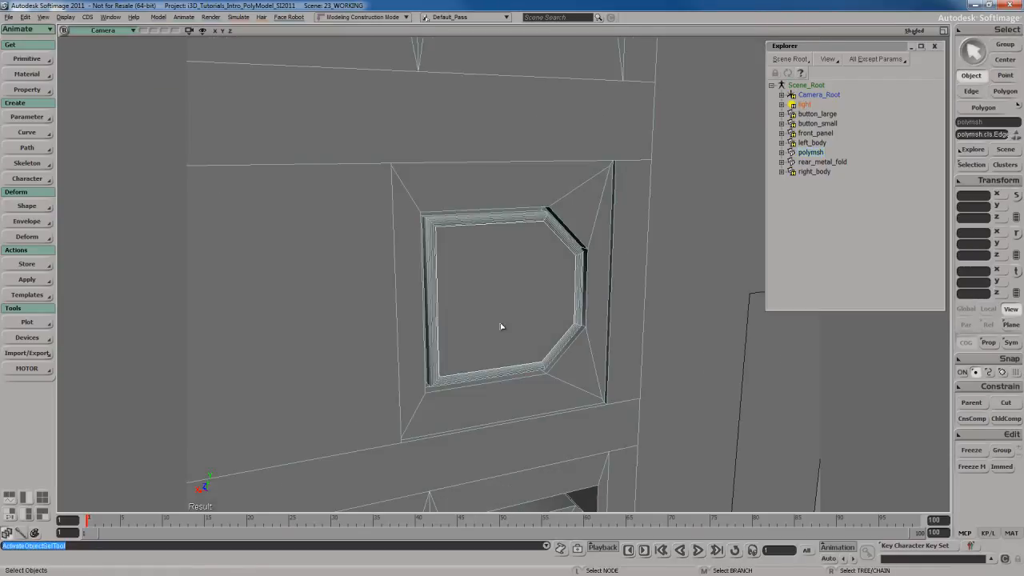
Step: Deselect the edges, select the whole rear panel mesh and freeze its modeling history
{"action": "scroll", "coordinate": [501, 327], "scroll_direction": "down", "scroll_amount": 2}
{"action": "left_click", "coordinate": [518, 289]}
{"action": "left_click", "coordinate": [747, 382]}
{"action": "scroll", "coordinate": [549, 338], "scroll_direction": "down", "scroll_amount": 4}
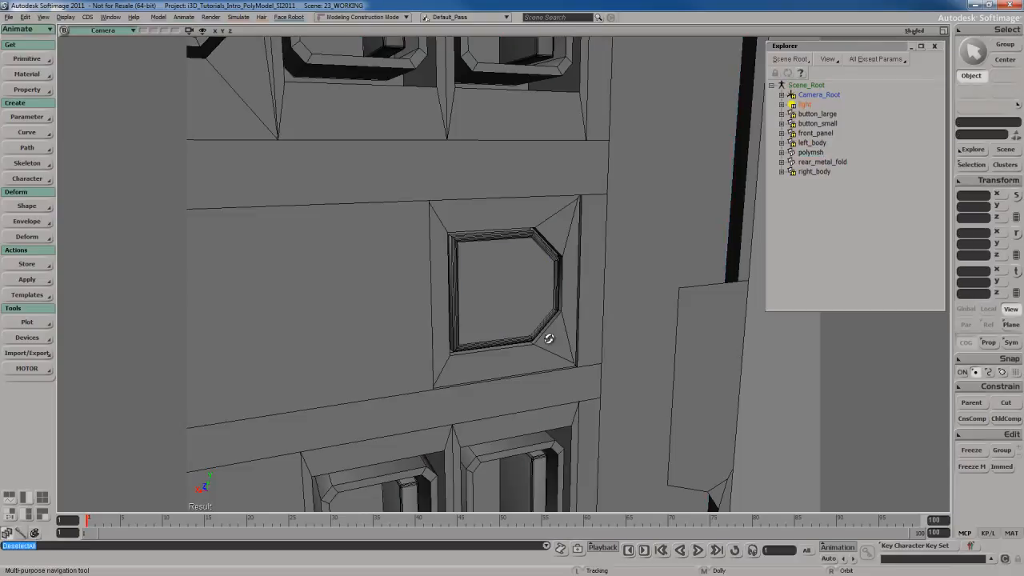
{"action": "key", "text": "s"}
{"action": "right_click_drag", "start_coordinate": [549, 340], "coordinate": [493, 307]}
{"action": "scroll", "coordinate": [526, 313], "scroll_direction": "down", "scroll_amount": 4}
{"action": "key", "text": "s"}
{"action": "key", "text": "s"}
{"action": "left_click", "coordinate": [494, 306]}
{"action": "left_click", "coordinate": [984, 470]}
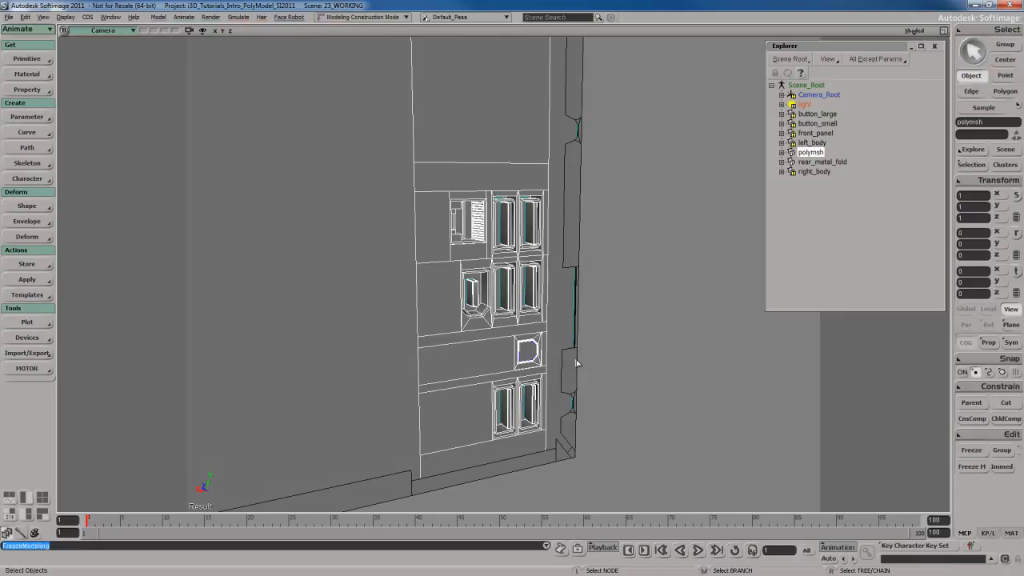